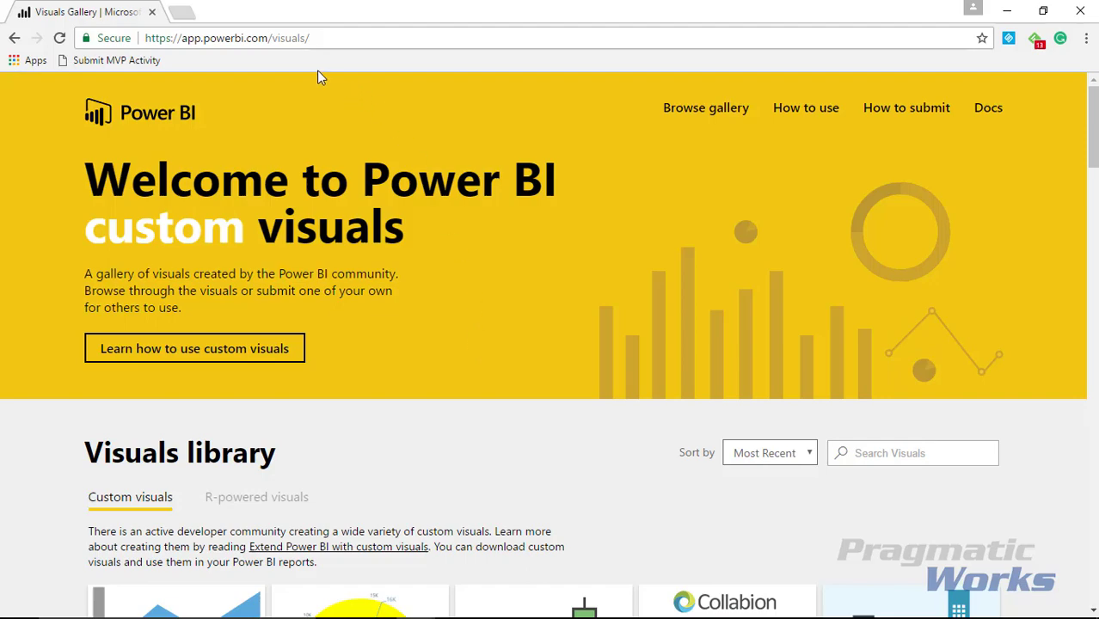
Open the Long Text Viewer listing in the Visuals Gallery, read its details, and close it.
{"action": "scroll", "coordinate": [481, 315], "scroll_direction": "down", "scroll_amount": 10}
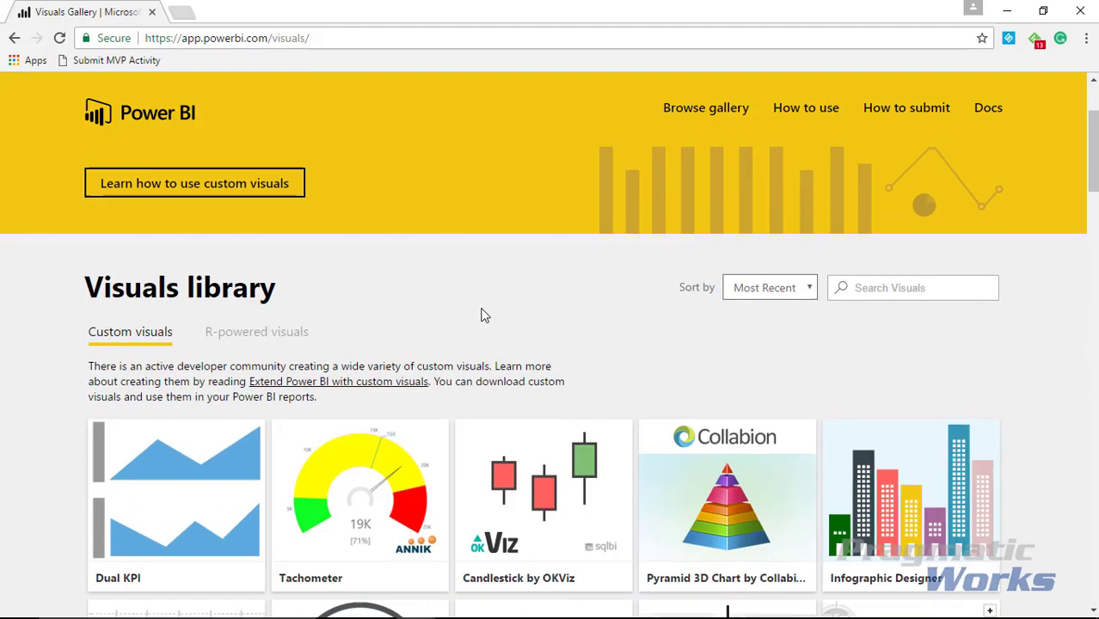
{"action": "scroll", "coordinate": [484, 316], "scroll_direction": "down", "scroll_amount": 8}
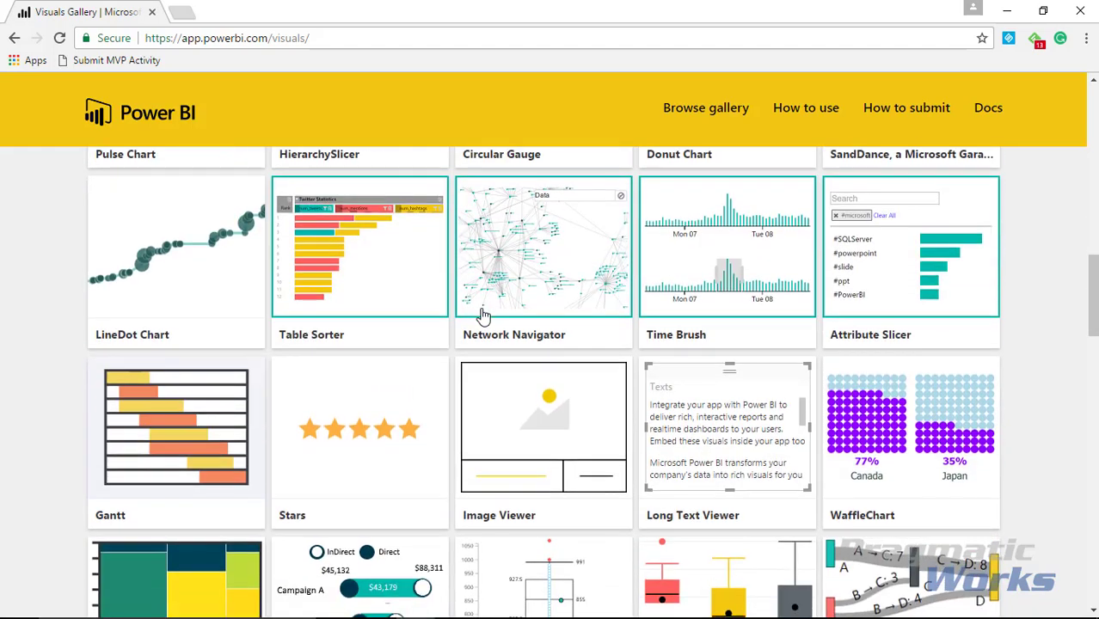
{"action": "scroll", "coordinate": [624, 249], "scroll_direction": "up", "scroll_amount": 3}
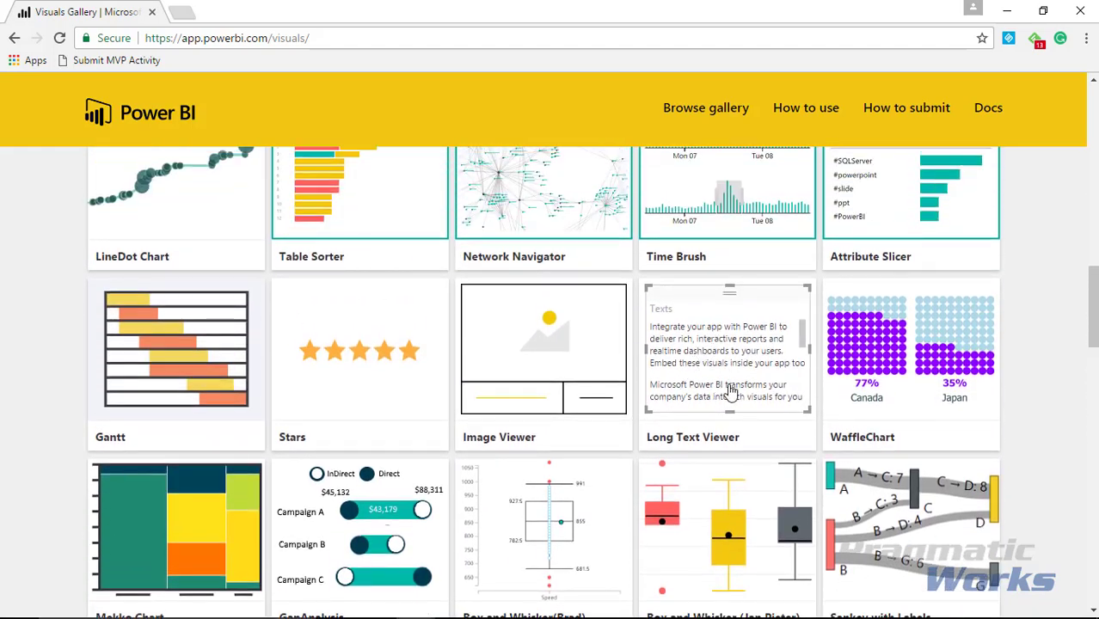
{"action": "left_click", "coordinate": [712, 401]}
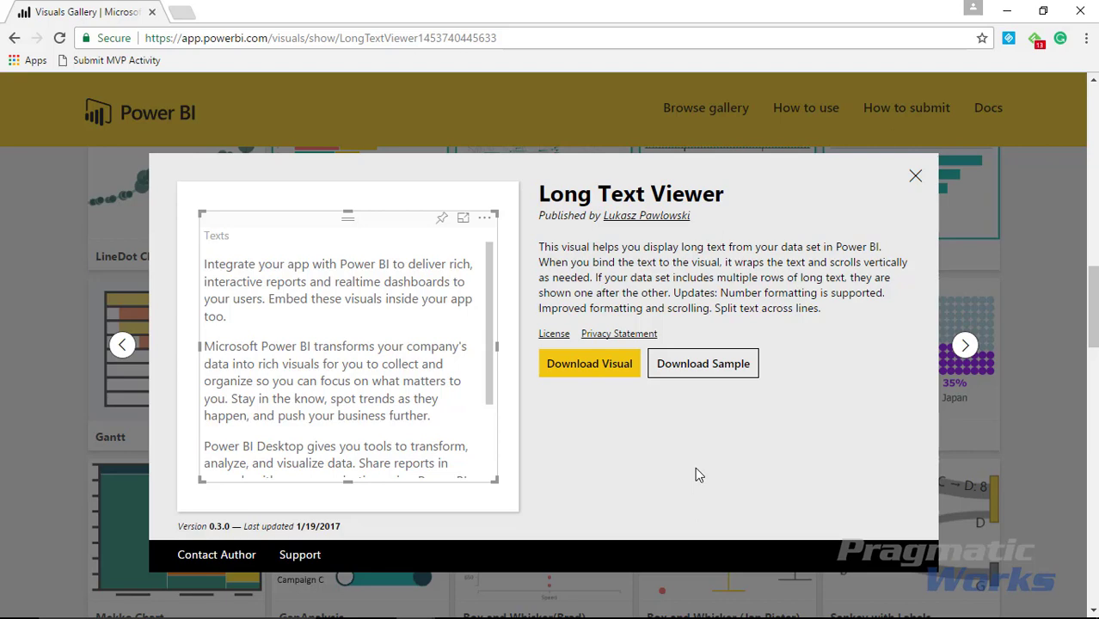
{"action": "left_click", "coordinate": [916, 177]}
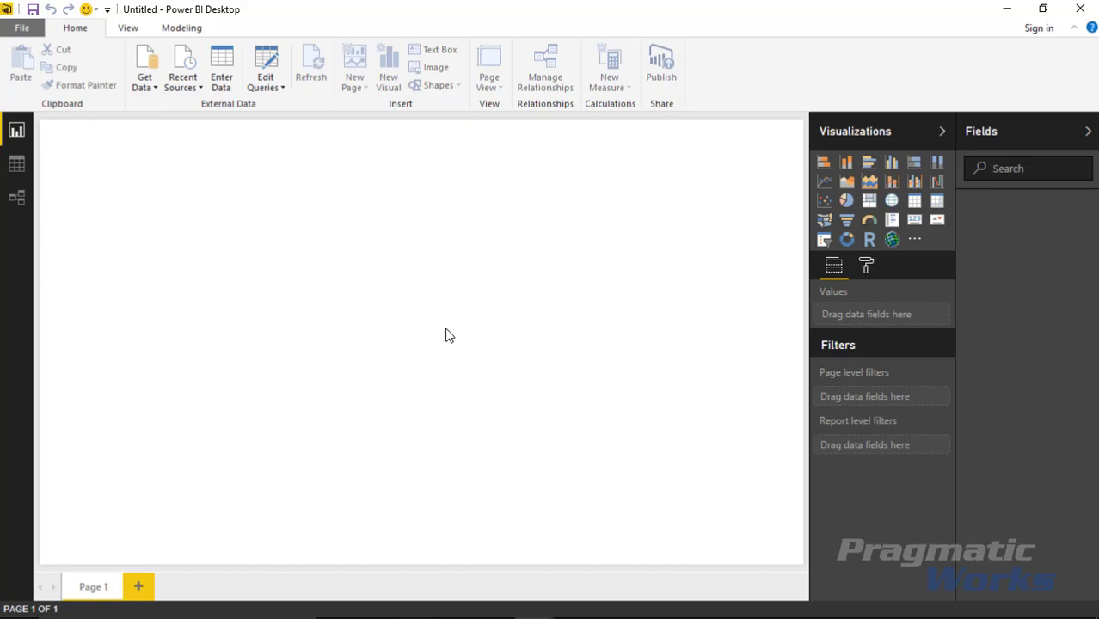
Load the More than Machines table from the Poetry.xlsx Excel workbook.
{"action": "left_click", "coordinate": [147, 86]}
{"action": "left_click", "coordinate": [155, 132]}
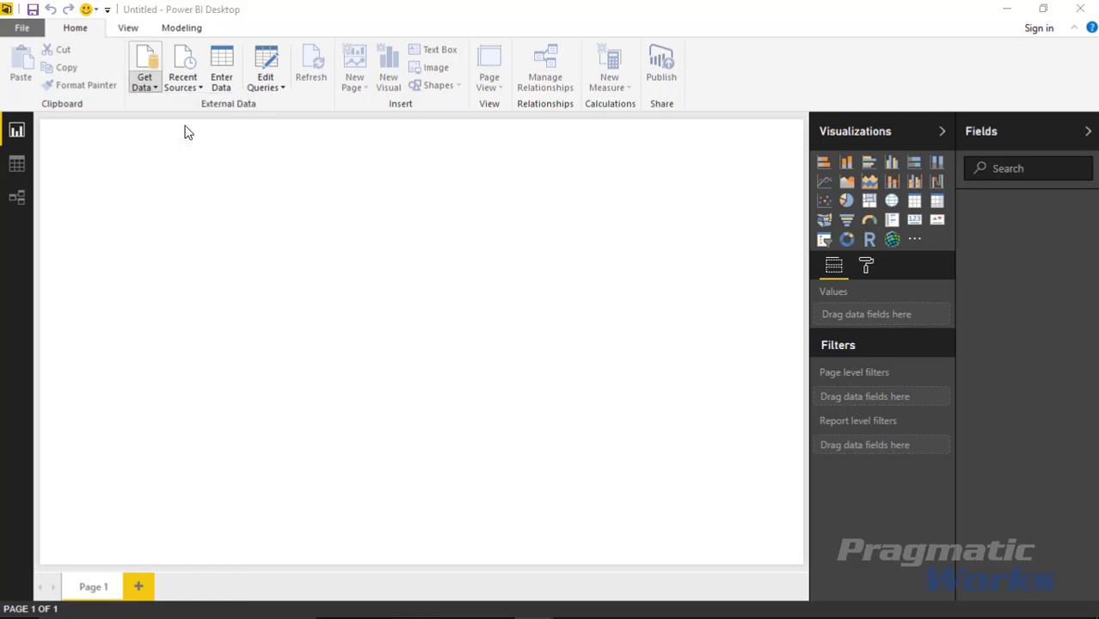
{"action": "left_click", "coordinate": [203, 117]}
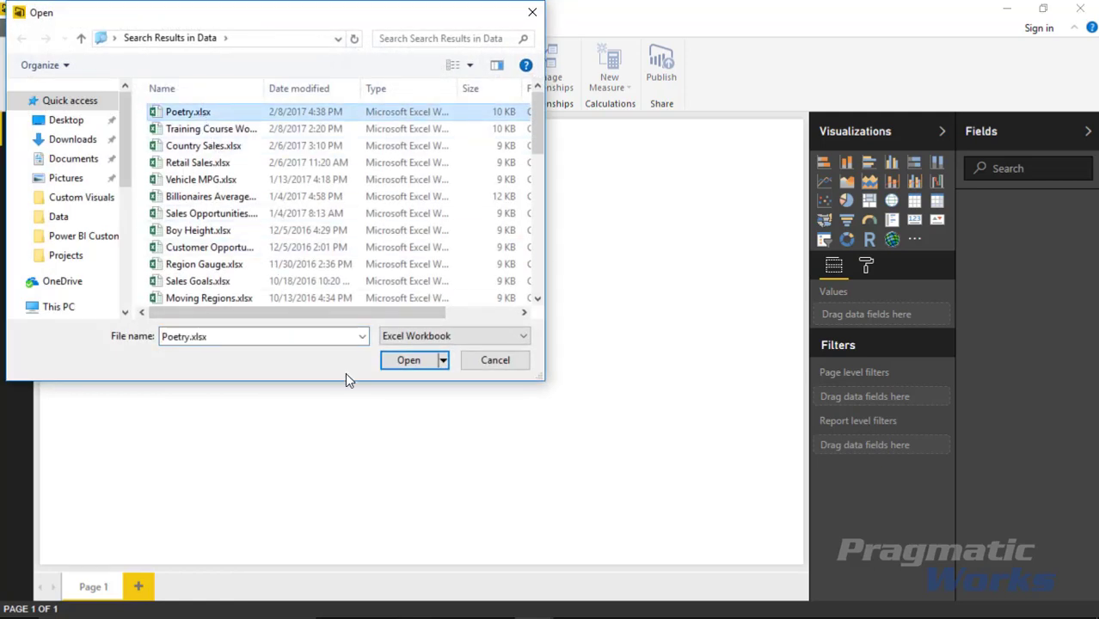
{"action": "left_click", "coordinate": [408, 362]}
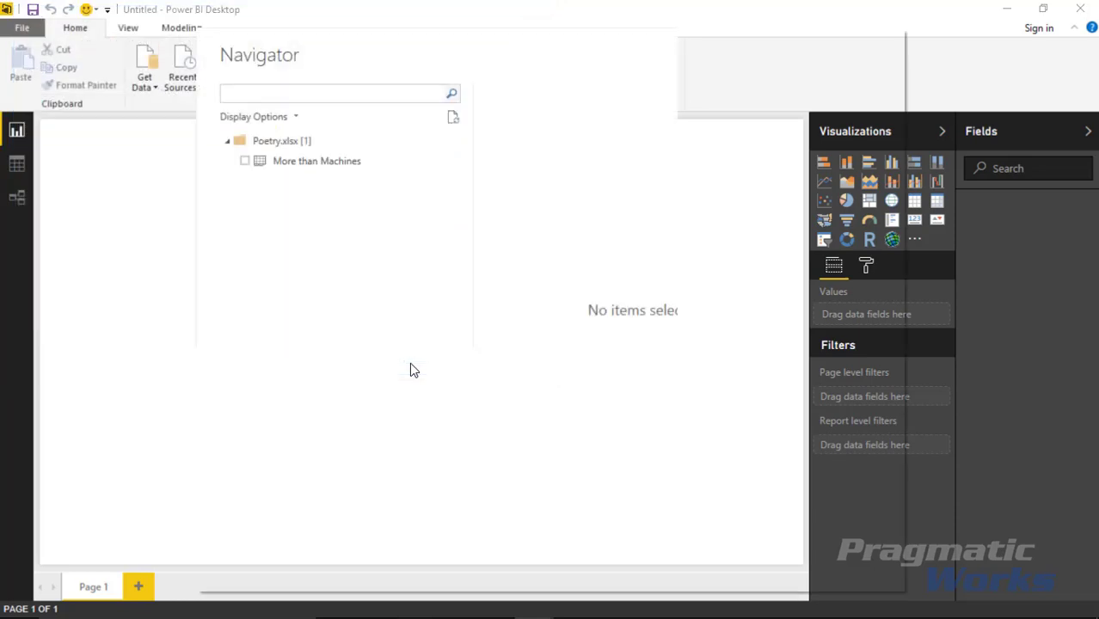
{"action": "left_click", "coordinate": [245, 163]}
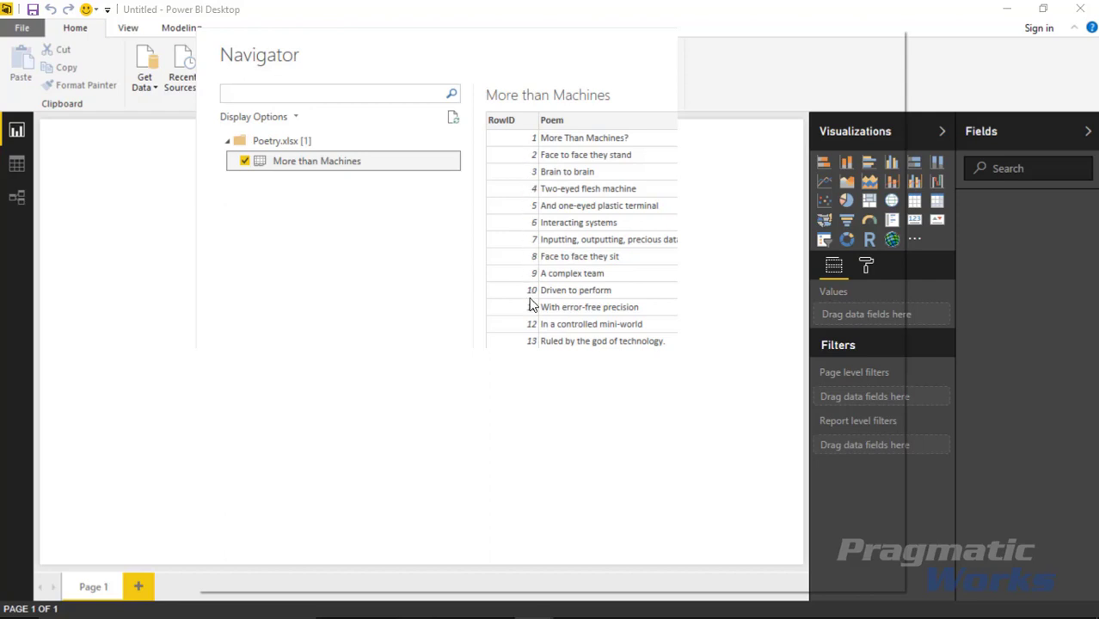
{"action": "mouse_move", "coordinate": [537, 29]}
{"action": "left_mouse_down"}
{"action": "mouse_move", "coordinate": [516, 78]}
{"action": "mouse_move", "coordinate": [501, 42]}
{"action": "left_mouse_up"}
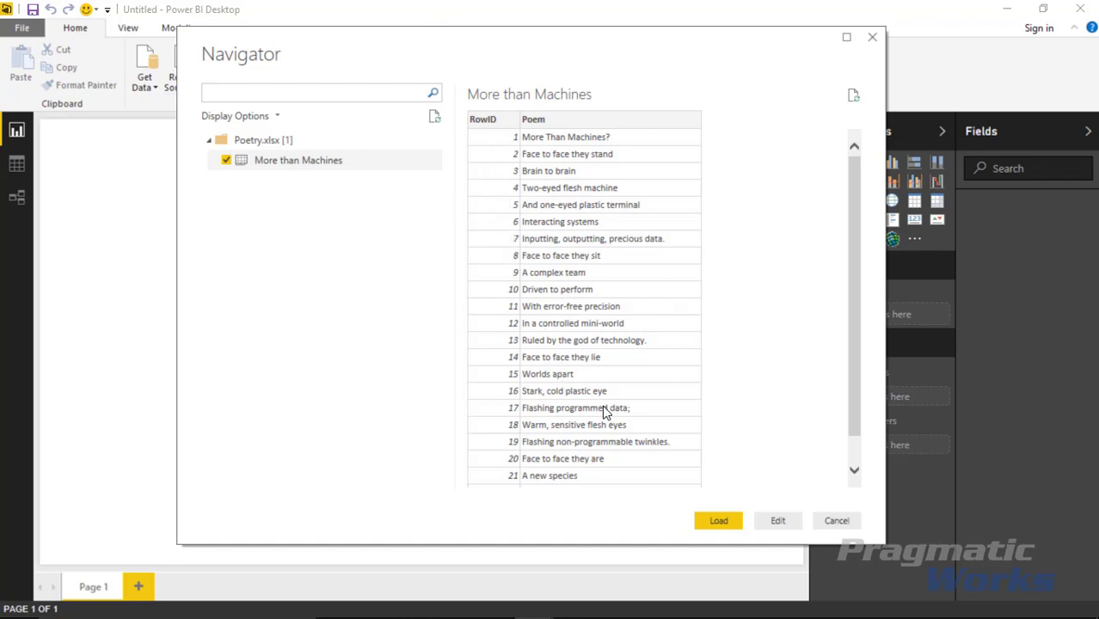
{"action": "left_click", "coordinate": [725, 521]}
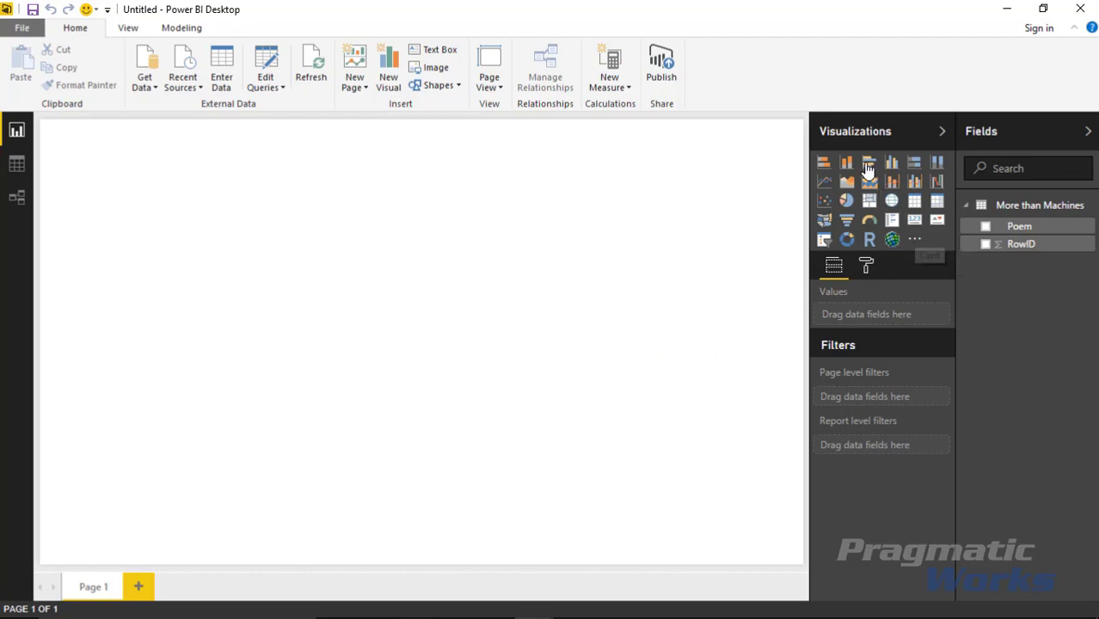
Start importing a custom visual from a file and accept the security warning.
{"action": "left_click", "coordinate": [915, 242]}
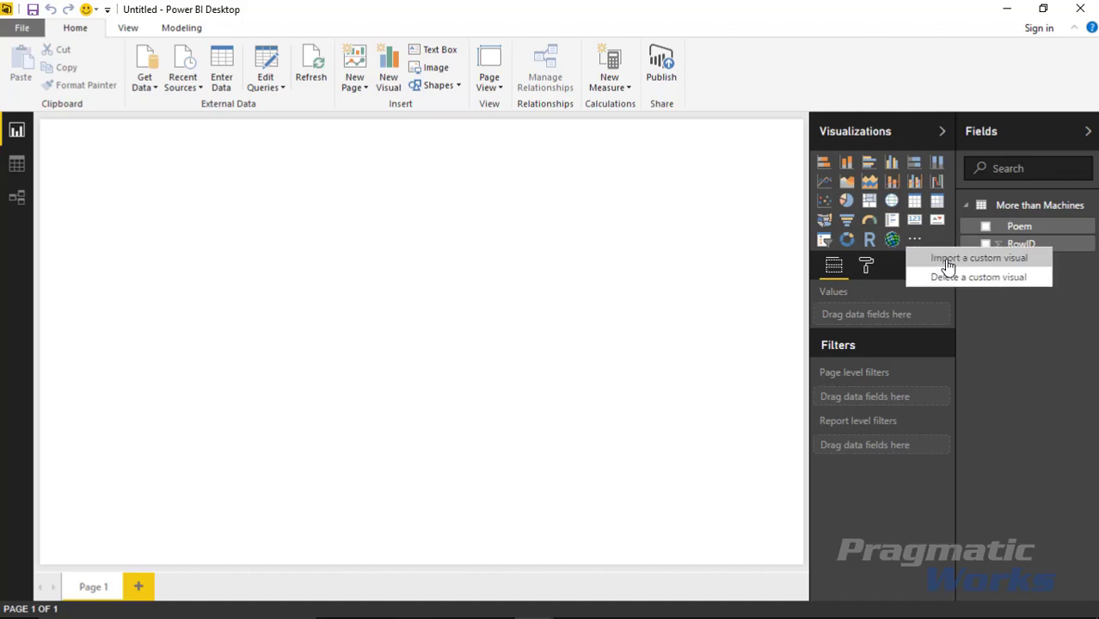
{"action": "left_click", "coordinate": [981, 268]}
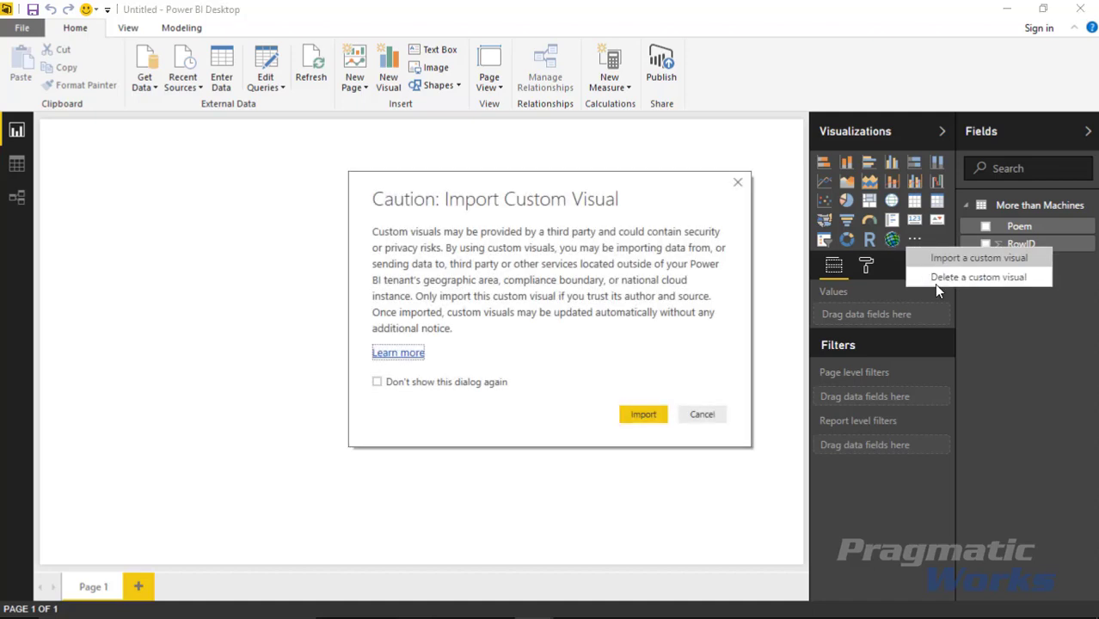
{"action": "left_click", "coordinate": [647, 418]}
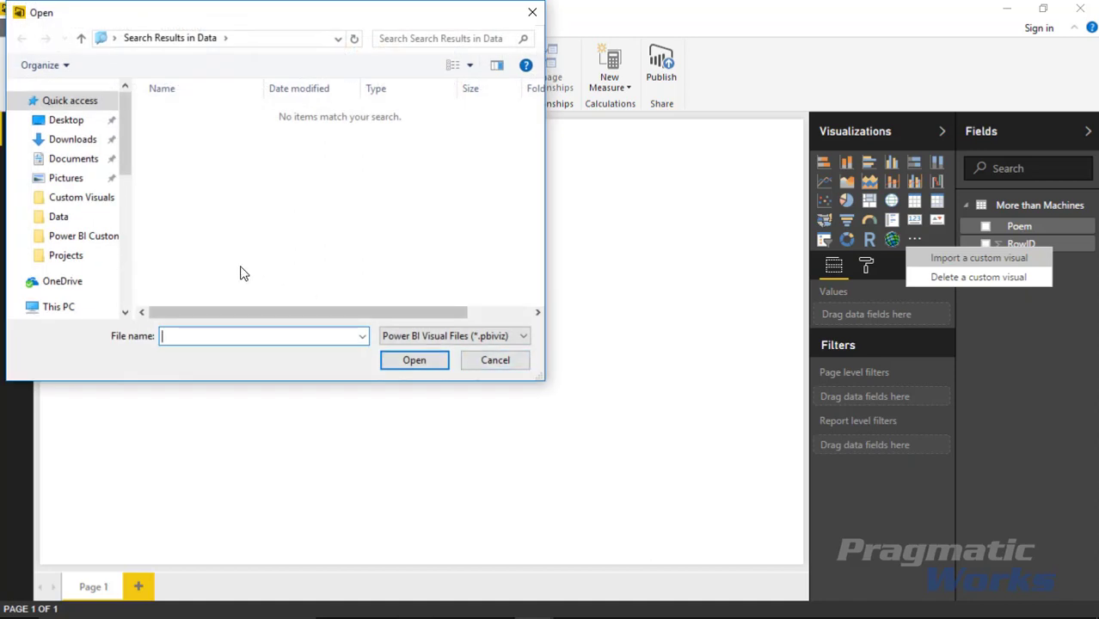
{"action": "left_click", "coordinate": [108, 239]}
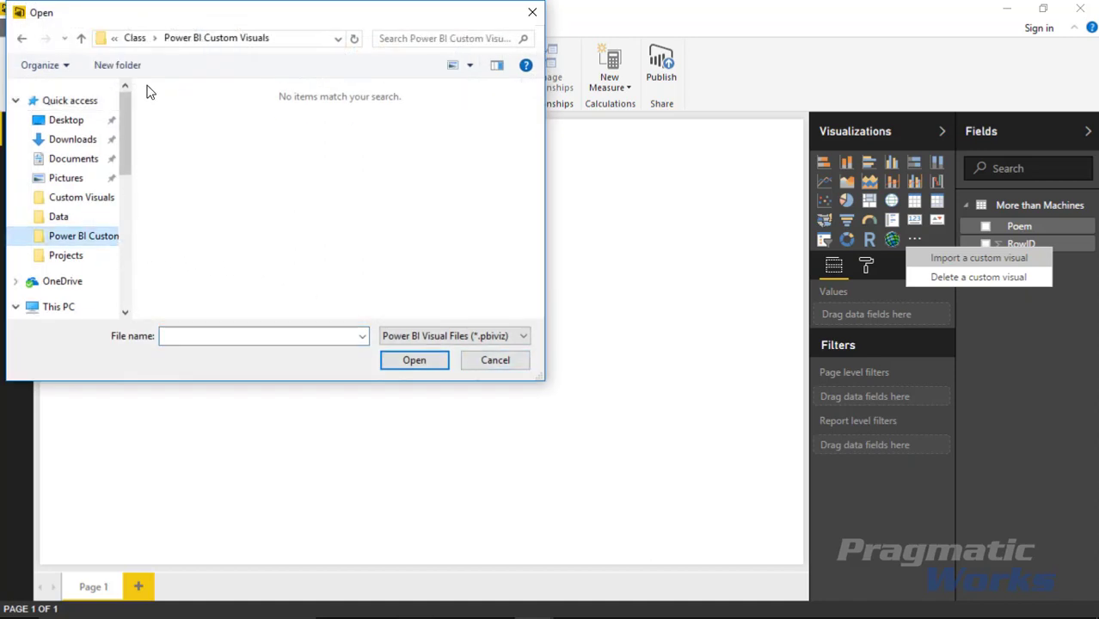
{"action": "left_click", "coordinate": [133, 39]}
{"action": "left_click", "coordinate": [125, 231]}
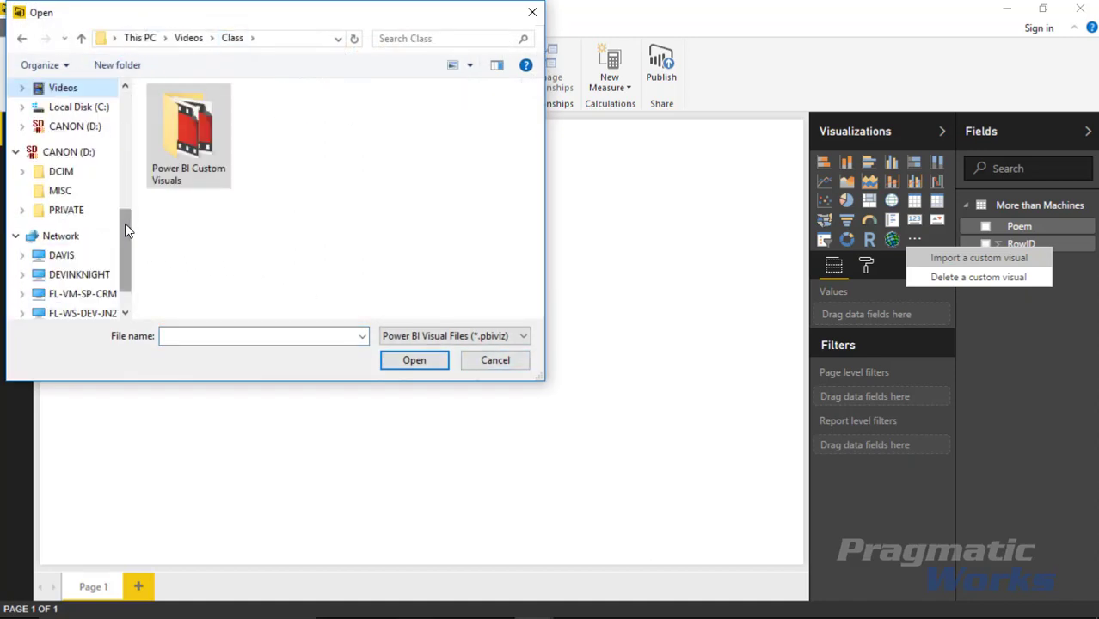
{"action": "left_click_drag", "start_coordinate": [126, 231], "coordinate": [125, 202]}
Import LongTextViewer.0.3.0.pbiviz from the Power BI Custom Visuals folder on C:.
{"action": "left_click", "coordinate": [77, 184]}
{"action": "scroll", "coordinate": [238, 217], "scroll_direction": "down", "scroll_amount": 3}
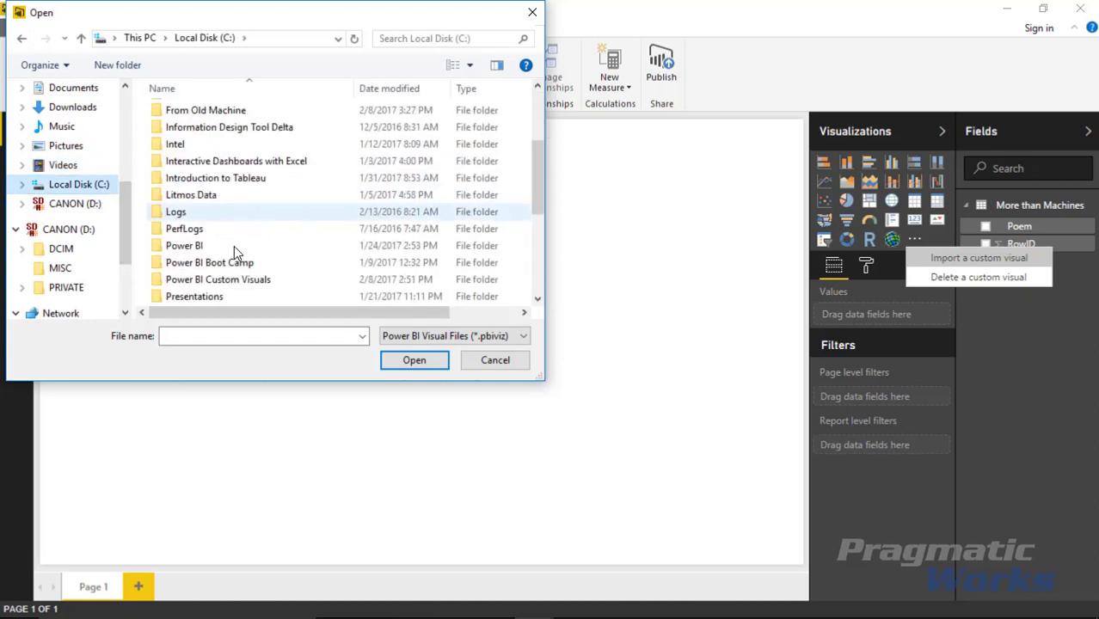
{"action": "double_click", "coordinate": [237, 280]}
{"action": "double_click", "coordinate": [185, 110]}
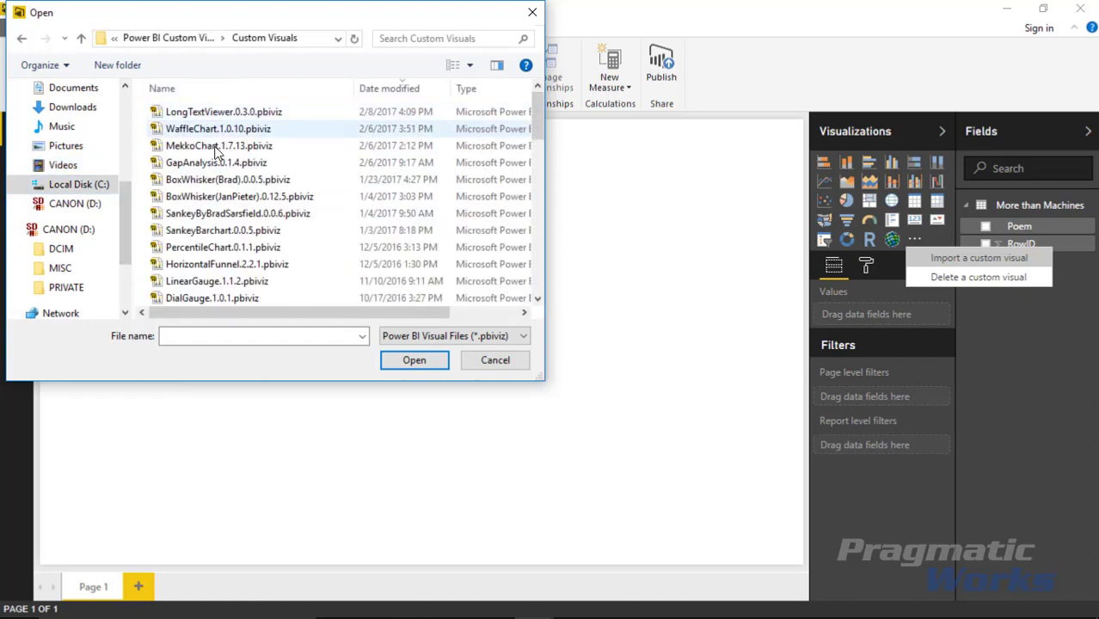
{"action": "left_click", "coordinate": [250, 117]}
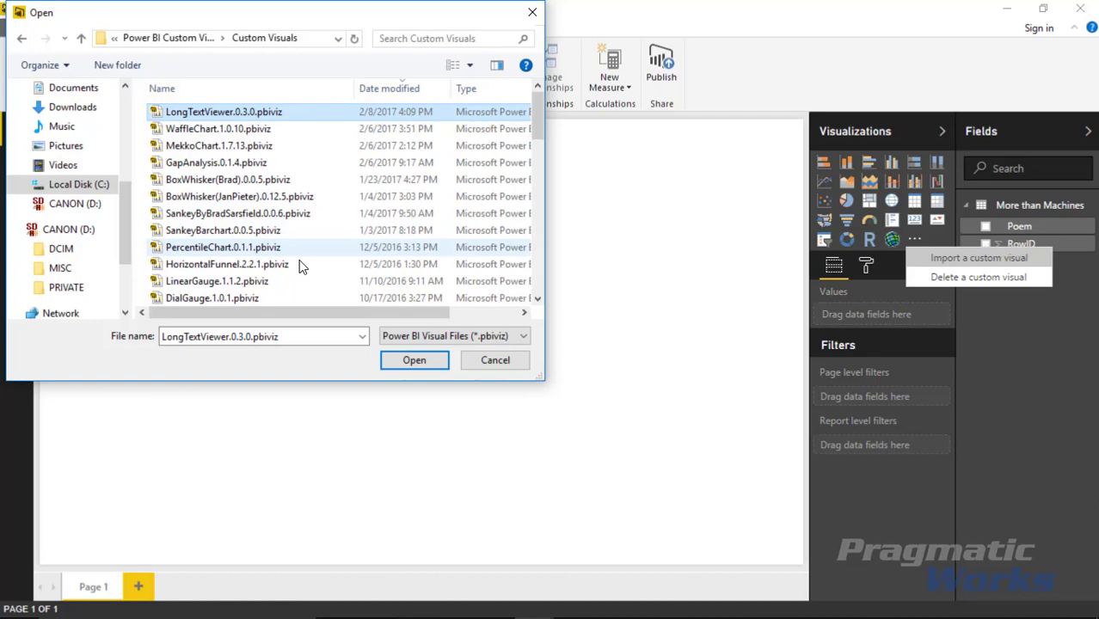
{"action": "left_click", "coordinate": [429, 361]}
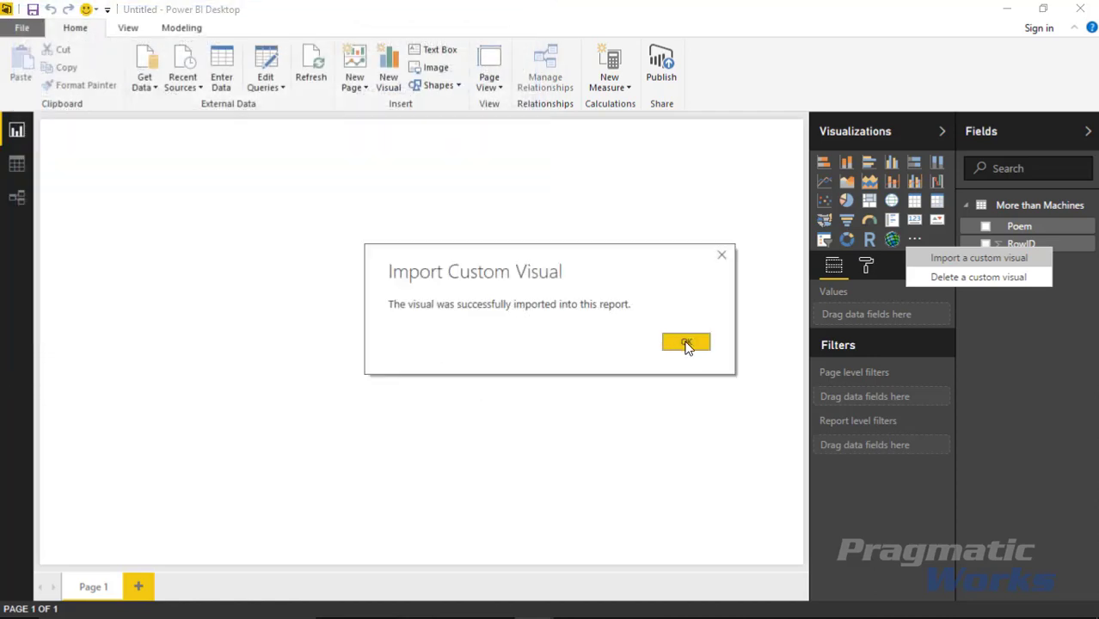
{"action": "left_click", "coordinate": [686, 343]}
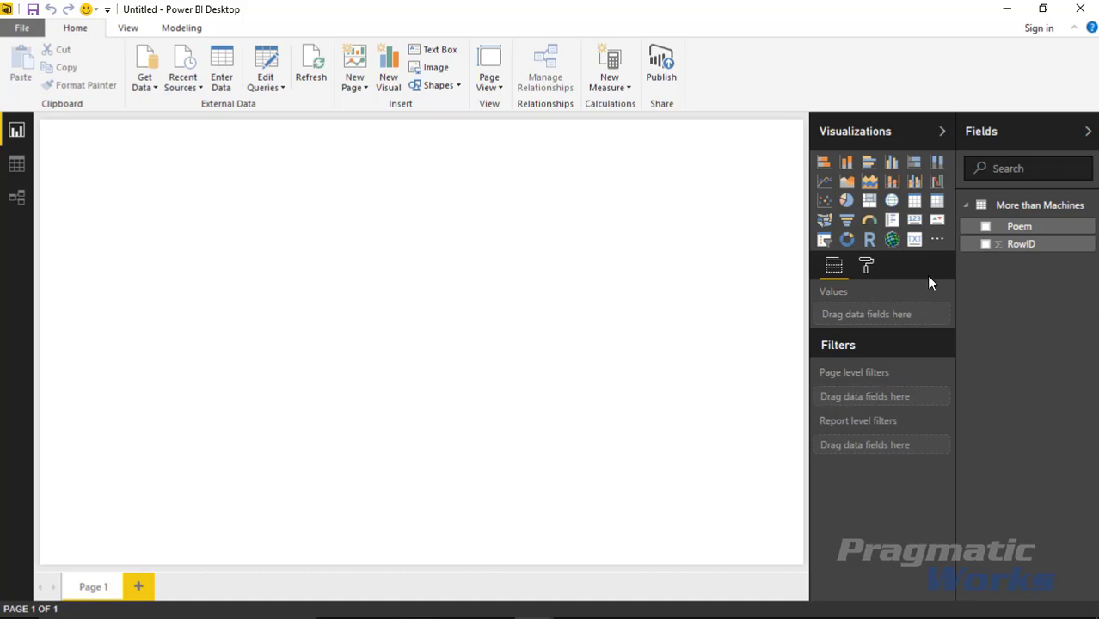
Add a Long Text Viewer visual filling most of the canvas, with Poem as its field.
{"action": "left_click", "coordinate": [916, 242]}
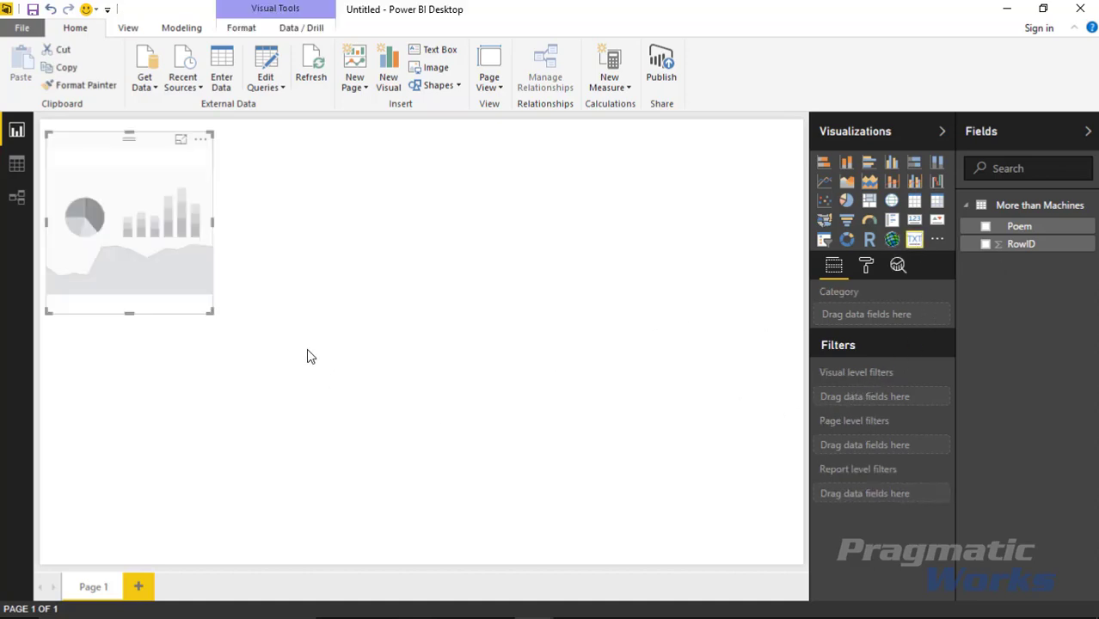
{"action": "left_click_drag", "start_coordinate": [209, 311], "coordinate": [679, 564]}
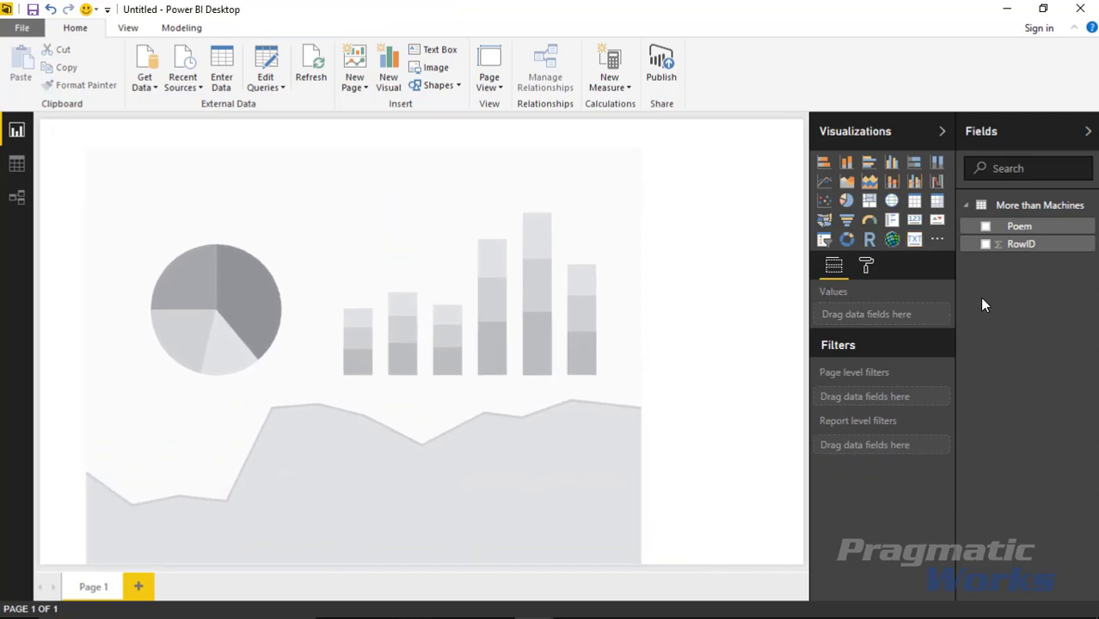
{"action": "left_click", "coordinate": [986, 227]}
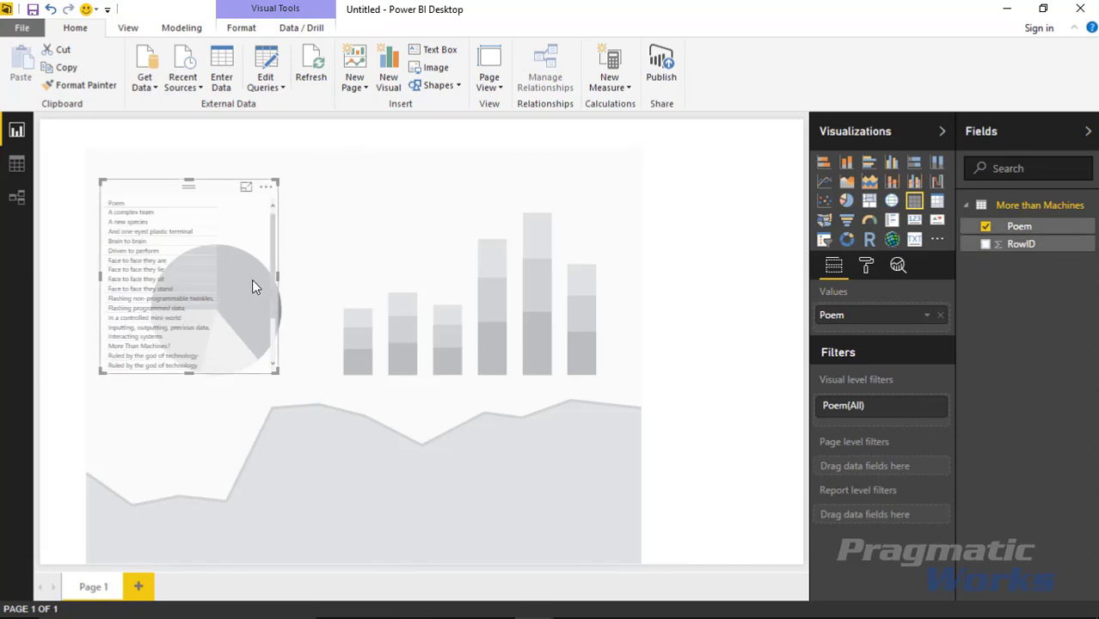
{"action": "key", "text": "ctrl+z"}
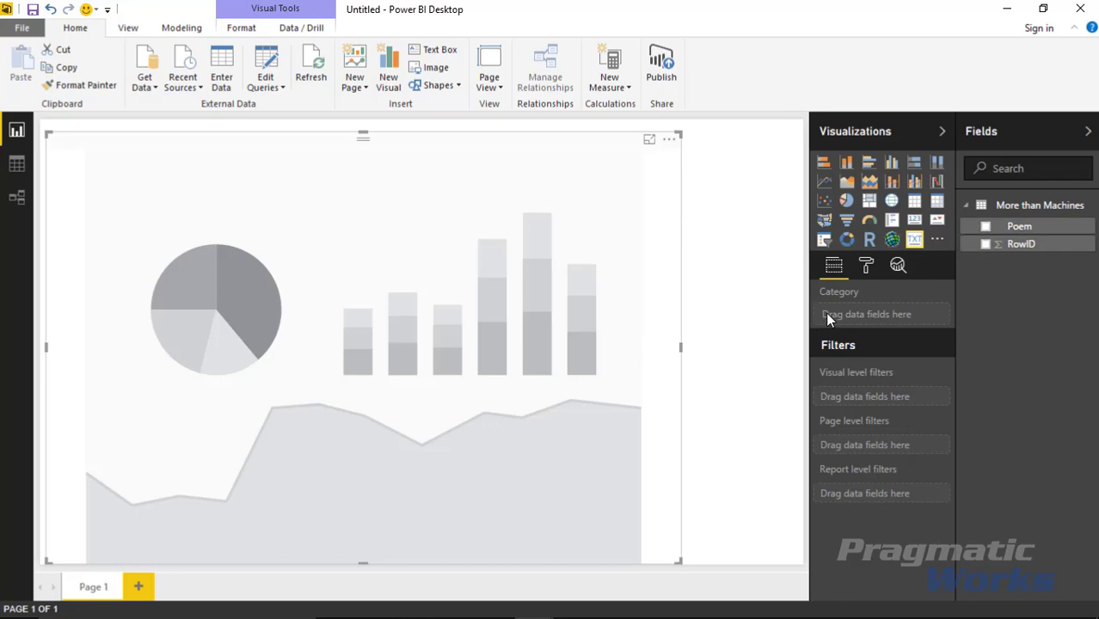
{"action": "left_click", "coordinate": [985, 226]}
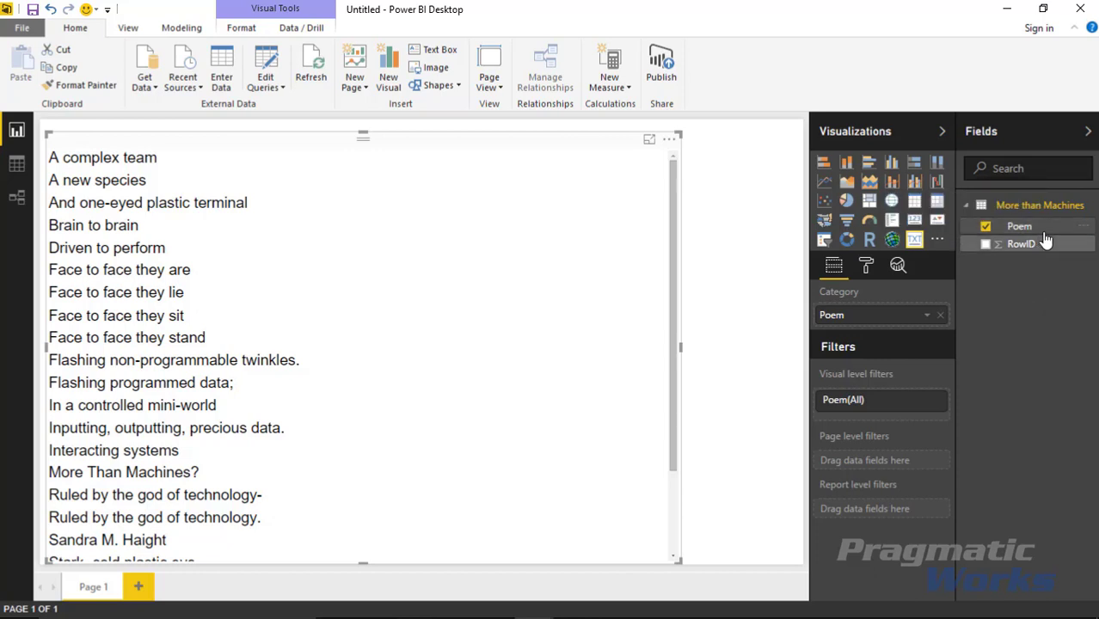
{"action": "left_click", "coordinate": [1047, 230]}
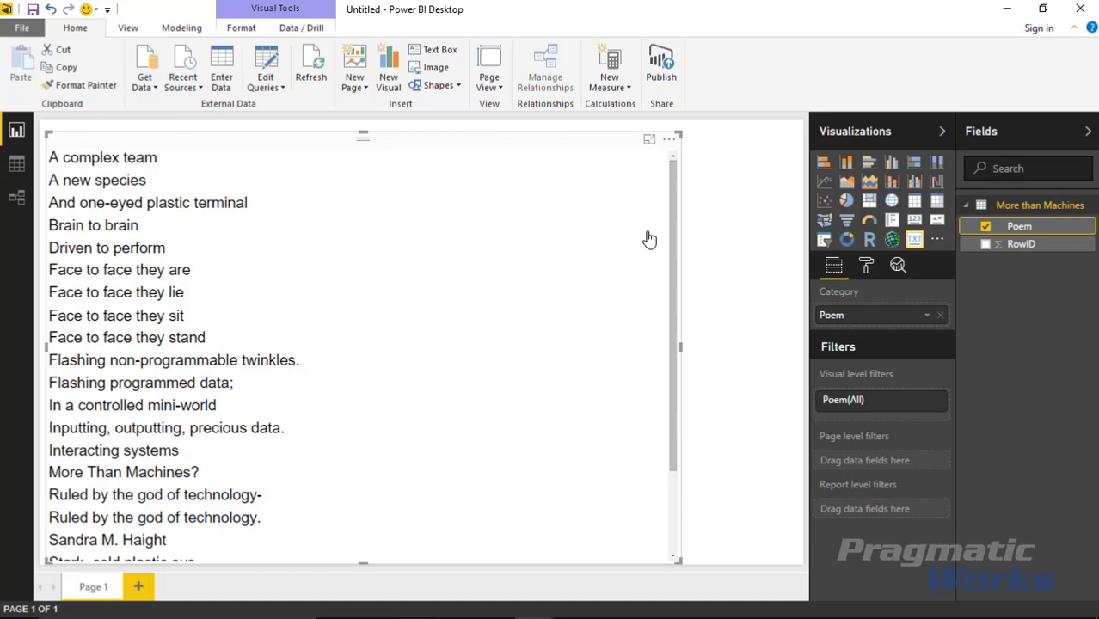
Sort the Poem column by RowID, then bring up the visual's Format options.
{"action": "left_click", "coordinate": [183, 28]}
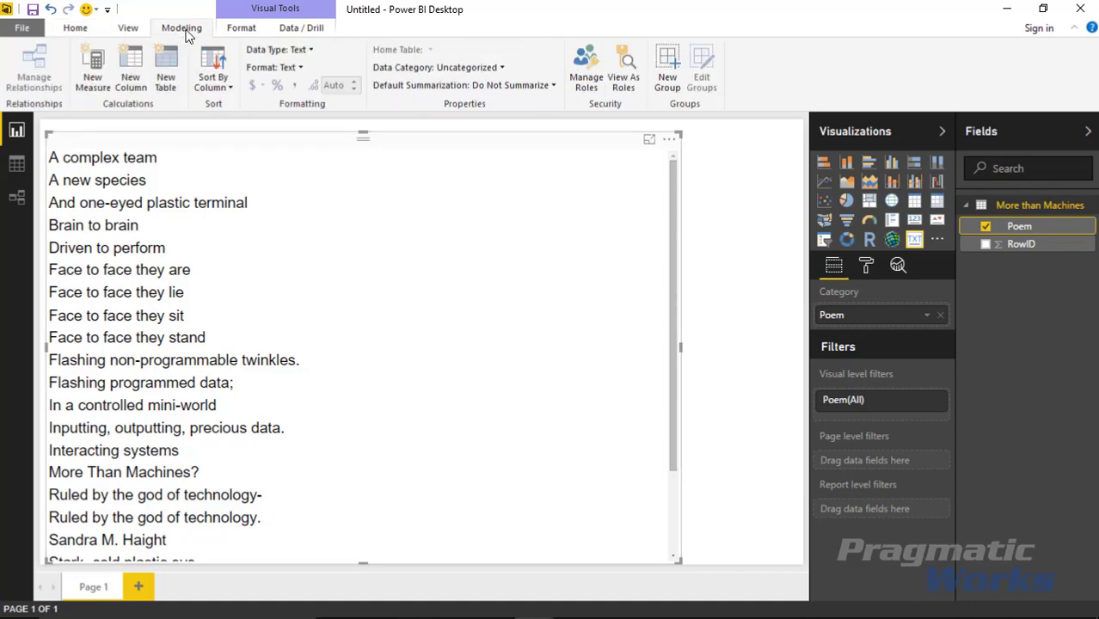
{"action": "left_click", "coordinate": [216, 90]}
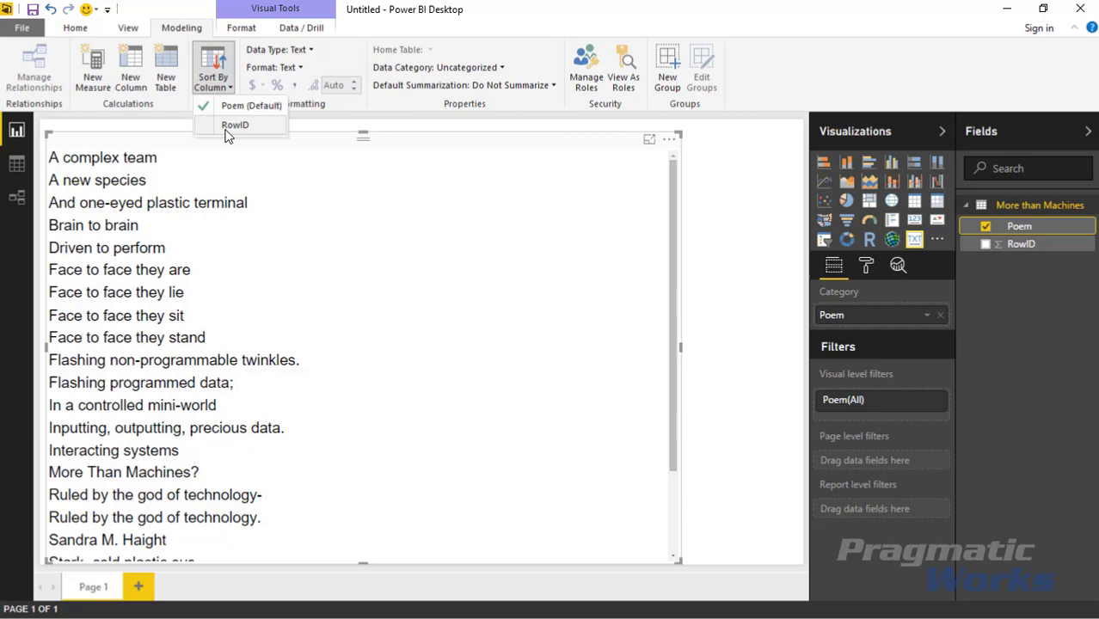
{"action": "left_click", "coordinate": [257, 130]}
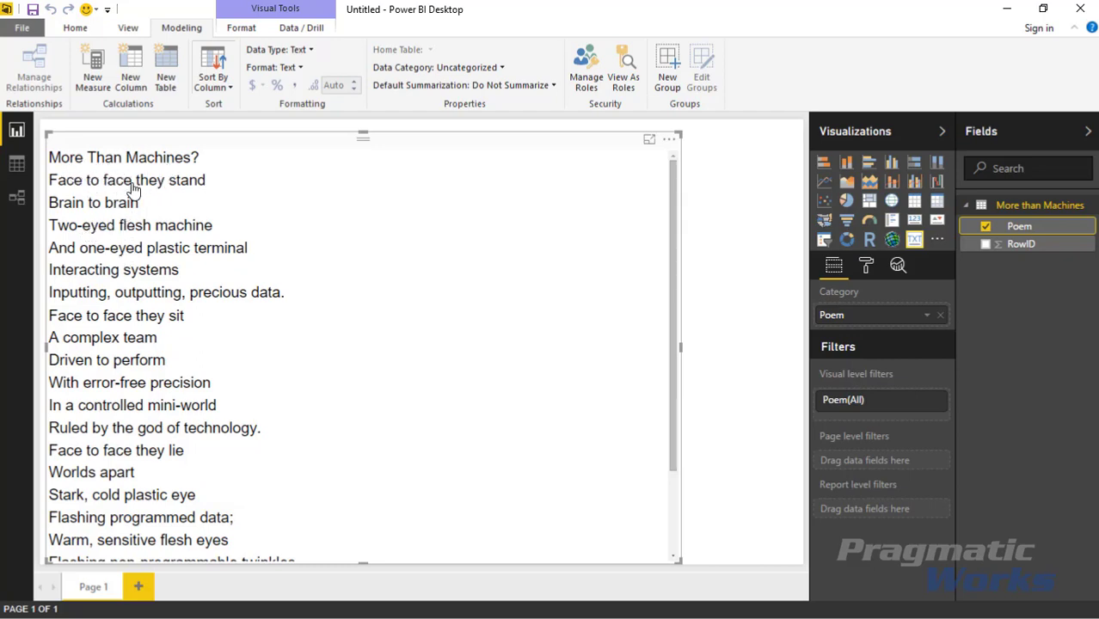
{"action": "scroll", "coordinate": [172, 351], "scroll_direction": "down", "scroll_amount": 2}
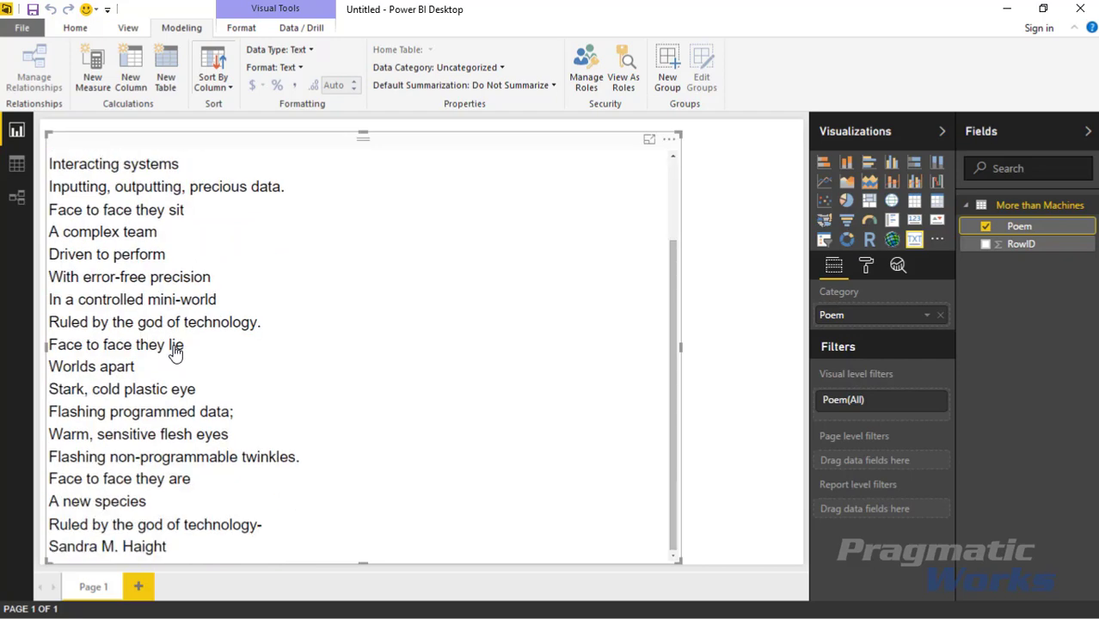
{"action": "scroll", "coordinate": [174, 352], "scroll_direction": "up", "scroll_amount": 2}
{"action": "scroll", "coordinate": [176, 383], "scroll_direction": "down", "scroll_amount": 2}
{"action": "scroll", "coordinate": [164, 475], "scroll_direction": "up", "scroll_amount": 2}
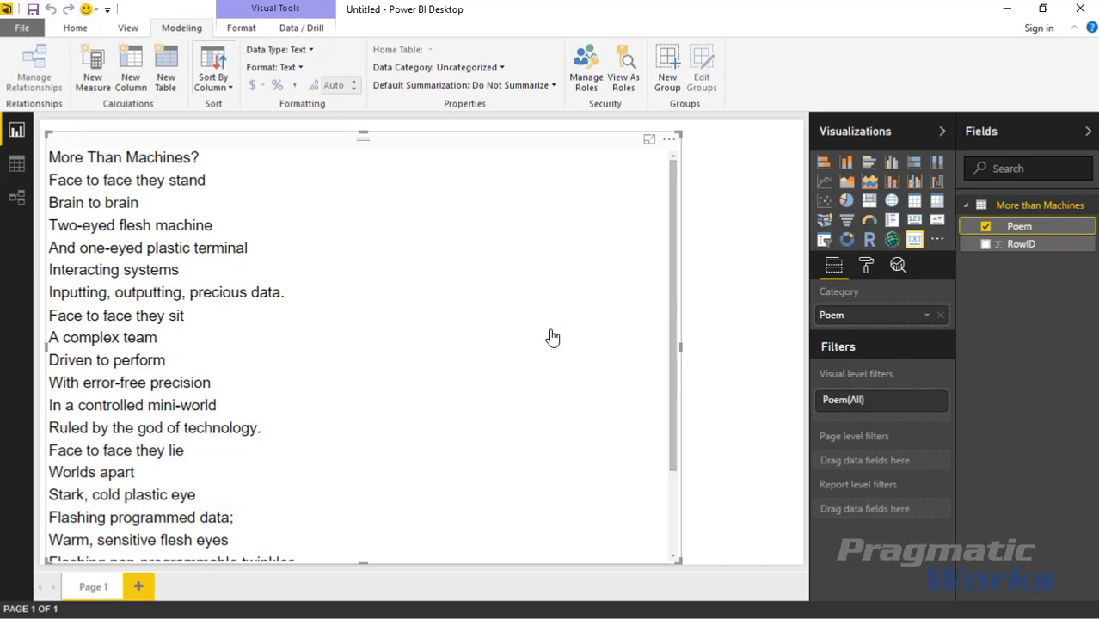
{"action": "left_click", "coordinate": [867, 273]}
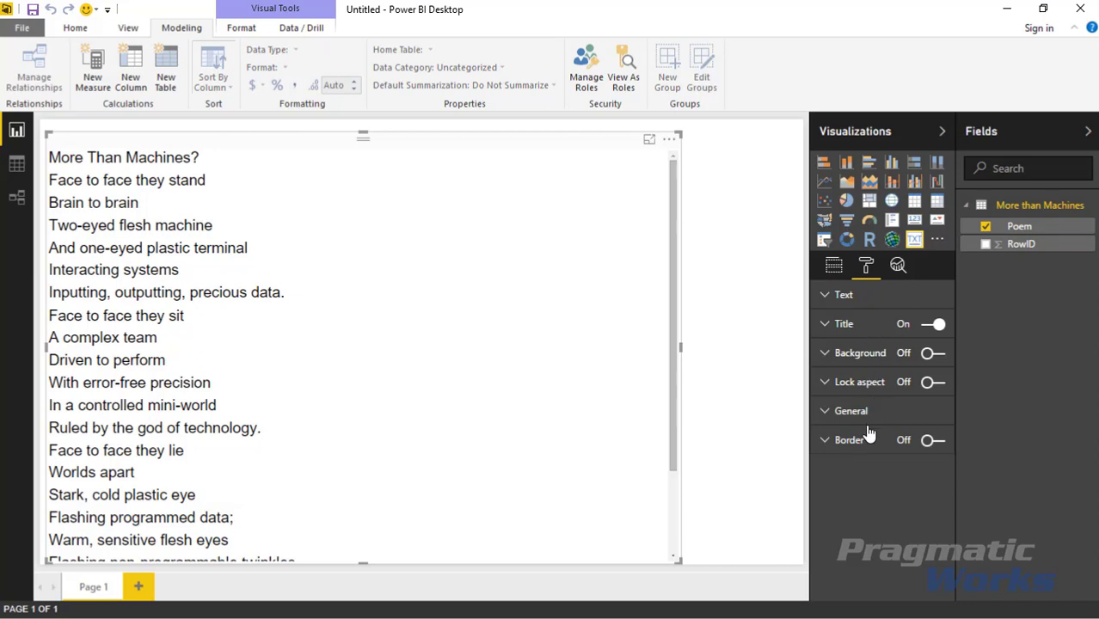
Try a light orange font colour for the poem text, then revert it to black.
{"action": "left_click", "coordinate": [829, 297]}
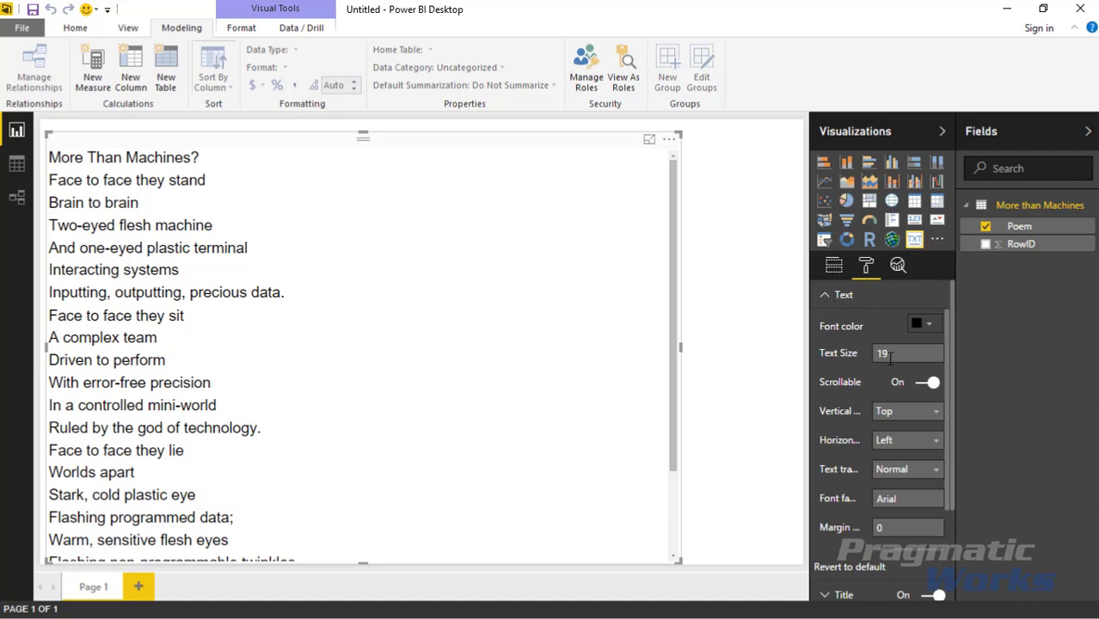
{"action": "left_click", "coordinate": [929, 325]}
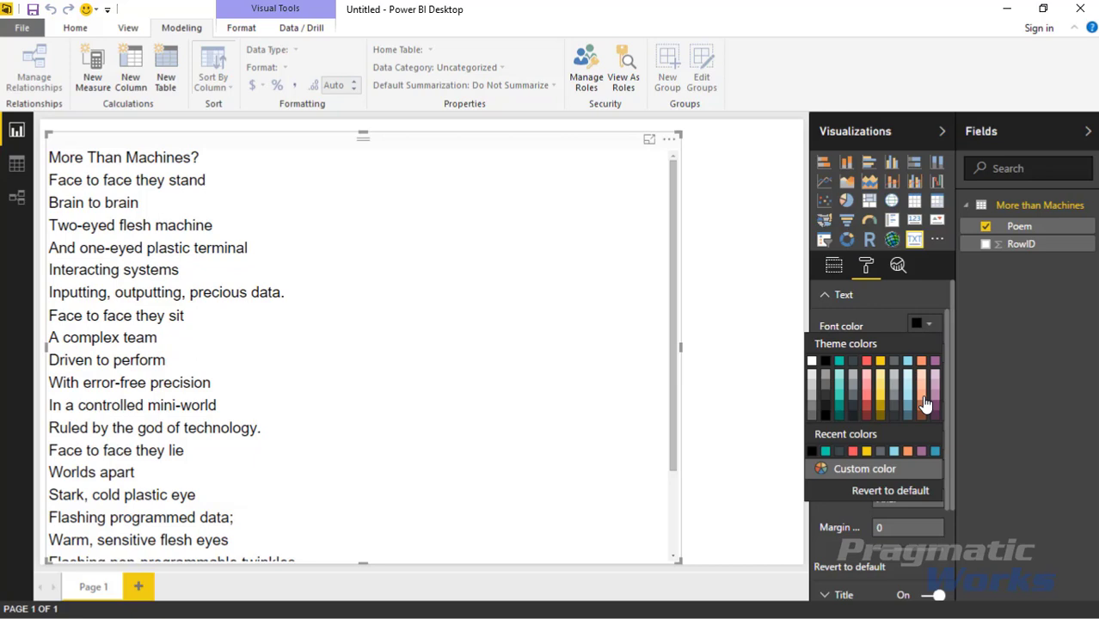
{"action": "left_click", "coordinate": [923, 398]}
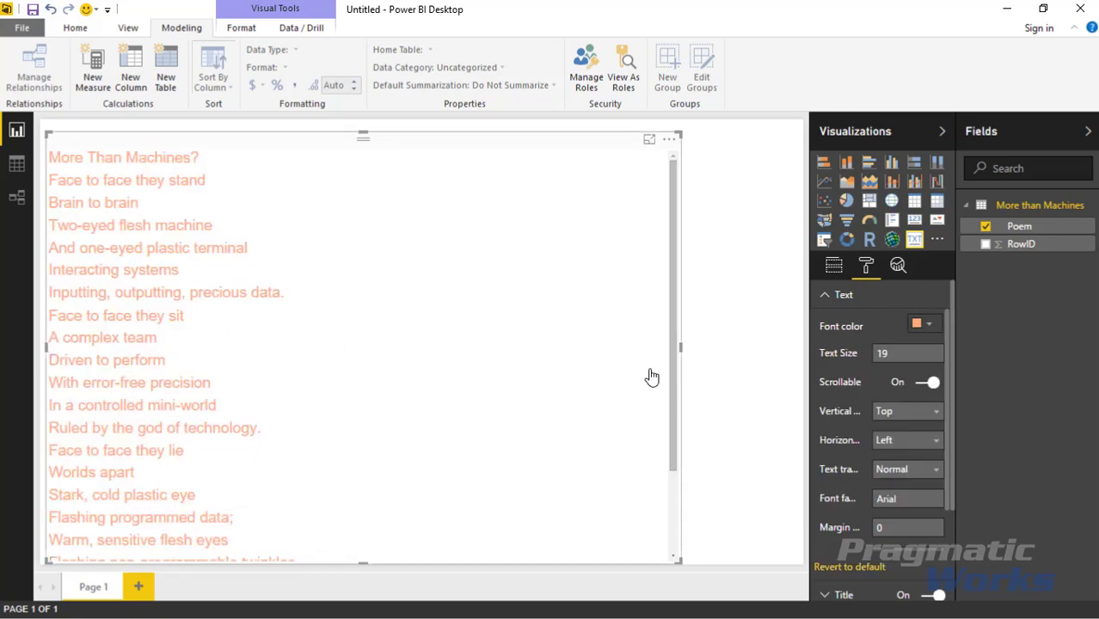
{"action": "left_click", "coordinate": [920, 323]}
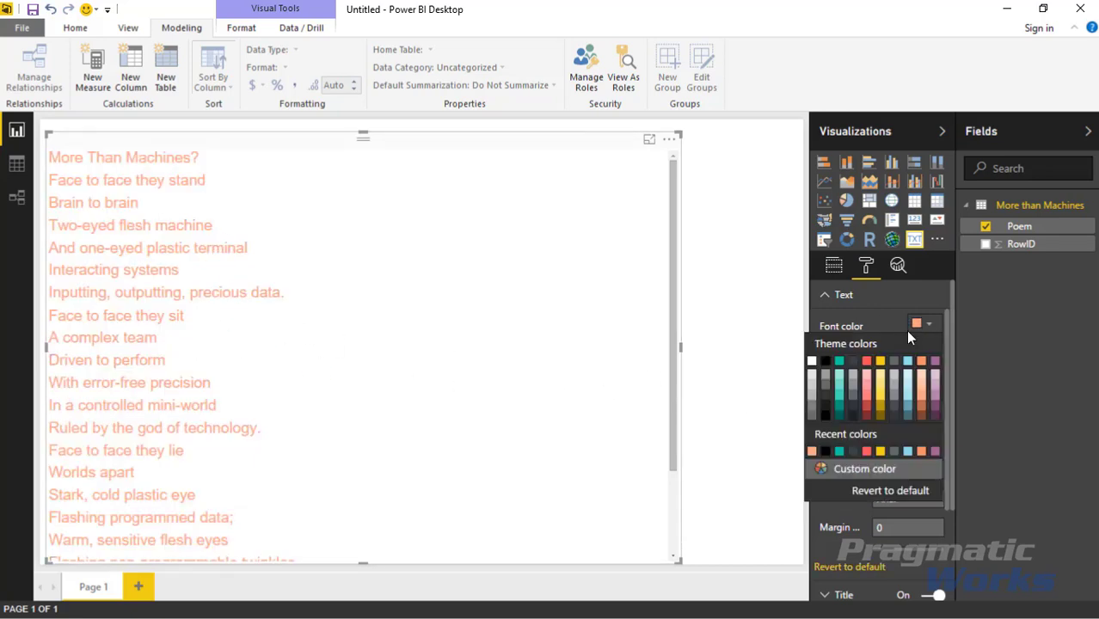
{"action": "left_click", "coordinate": [825, 376]}
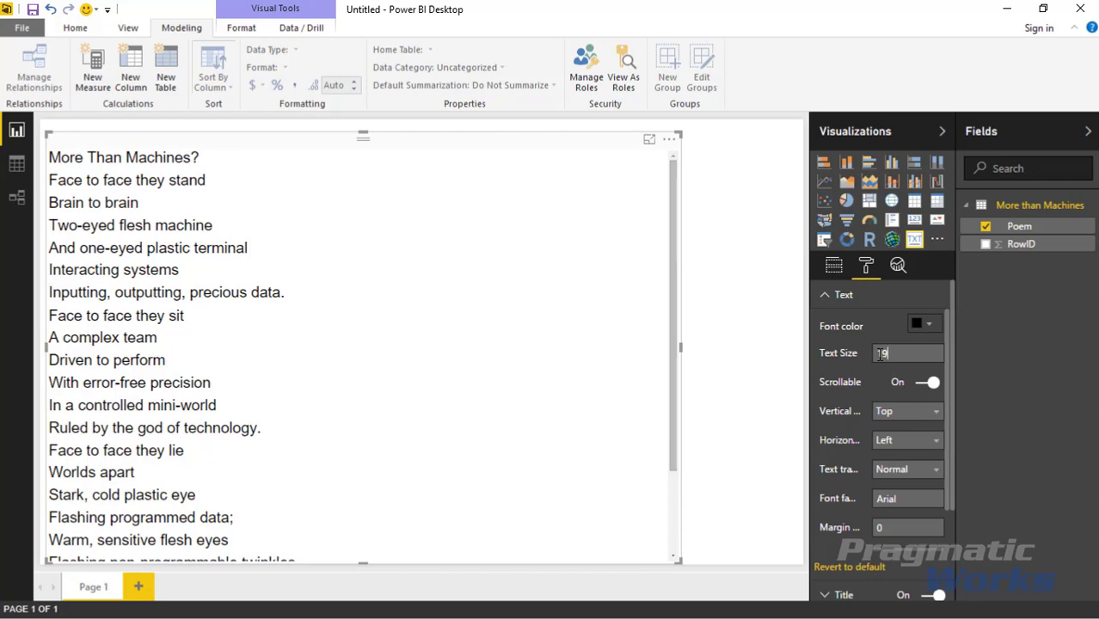
Set the text size to 12, leaving scrolling turned on.
{"action": "type", "text": "12"}
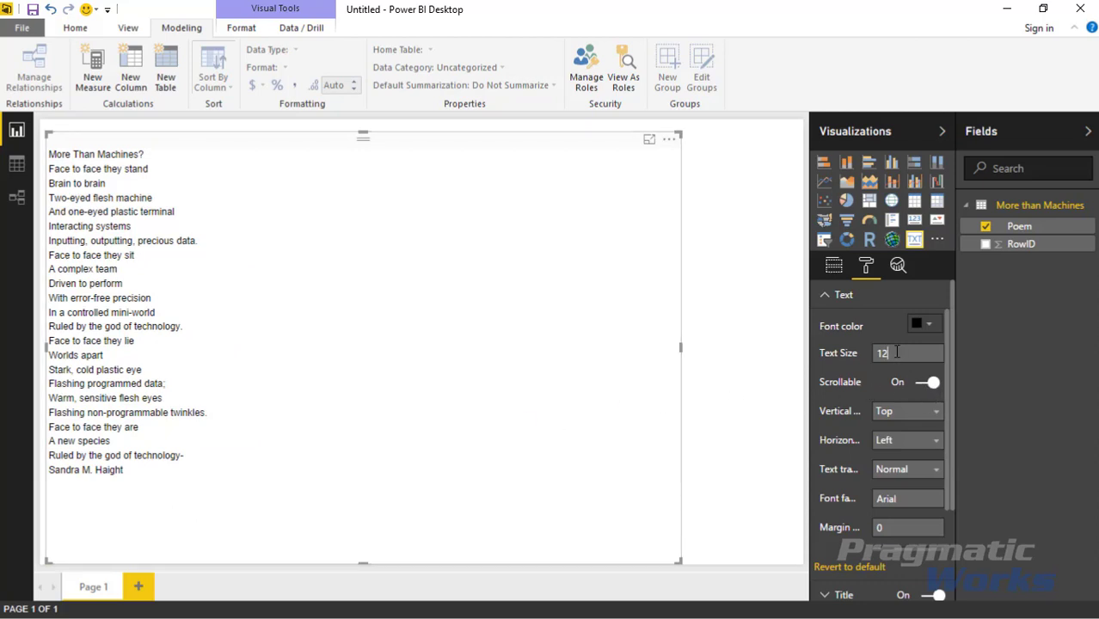
{"action": "type", "text": "19"}
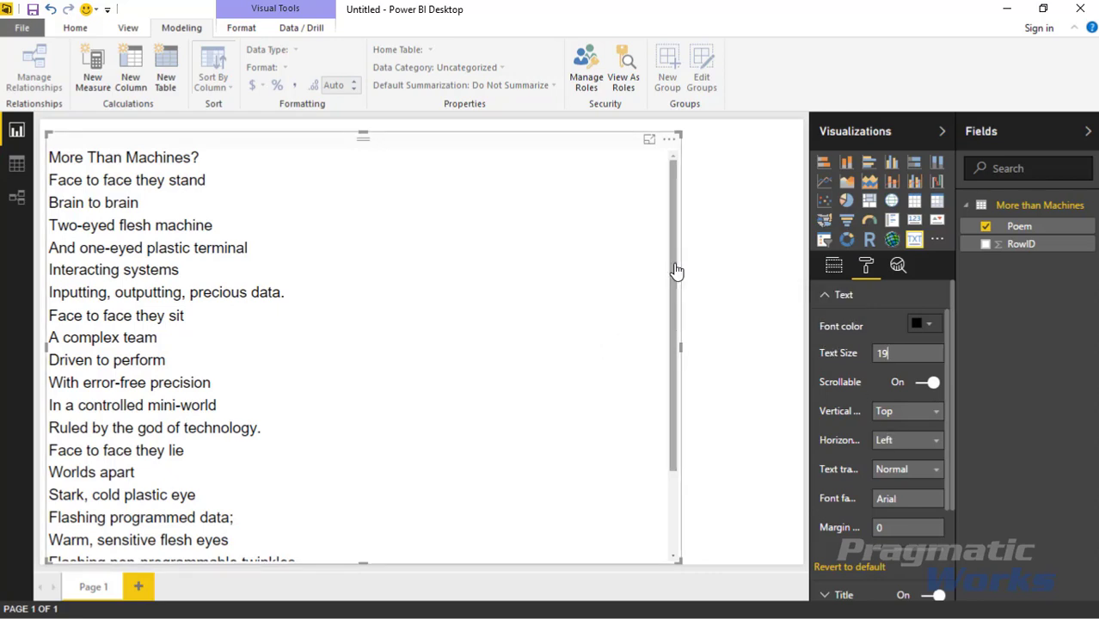
{"action": "mouse_move", "coordinate": [675, 273]}
{"action": "left_mouse_down"}
{"action": "mouse_move", "coordinate": [671, 338]}
{"action": "mouse_move", "coordinate": [664, 262]}
{"action": "left_mouse_up"}
{"action": "left_click", "coordinate": [927, 382]}
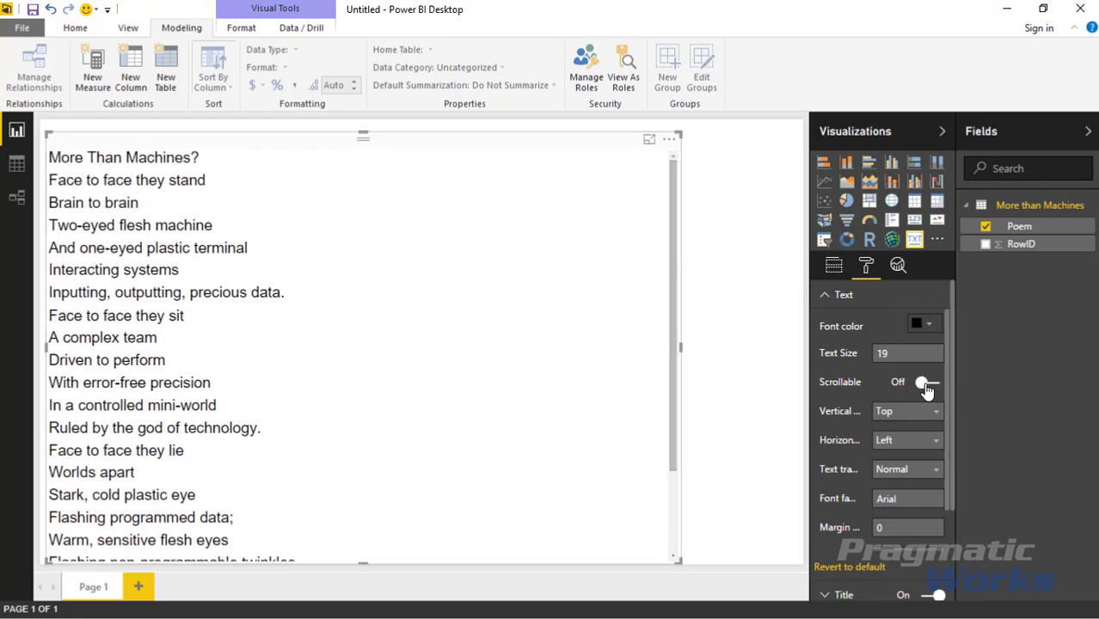
{"action": "left_click", "coordinate": [927, 382]}
{"action": "type", "text": "12"}
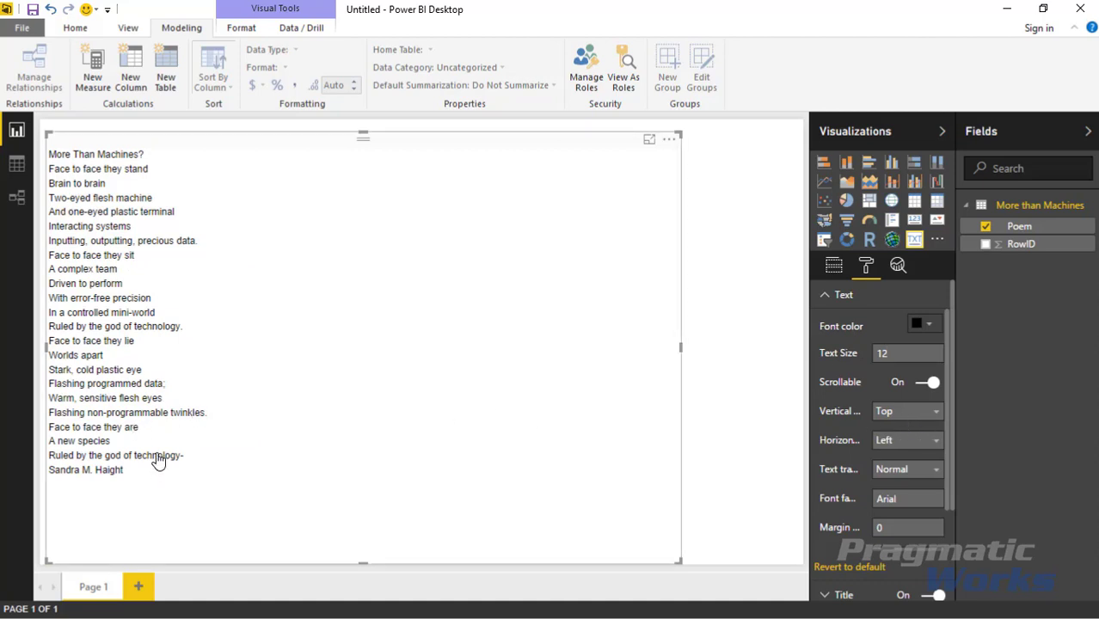
Set vertical alignment to Middle and horizontal alignment to Center, and shorten the poem visual.
{"action": "left_click", "coordinate": [934, 411]}
{"action": "left_click", "coordinate": [919, 448]}
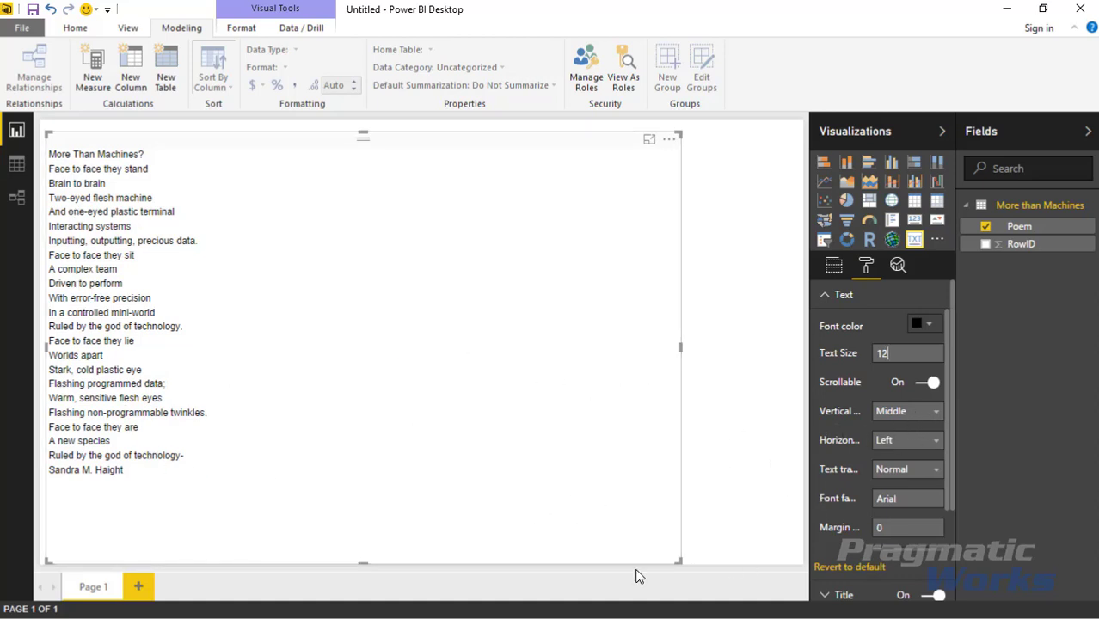
{"action": "left_click_drag", "start_coordinate": [361, 561], "coordinate": [367, 540]}
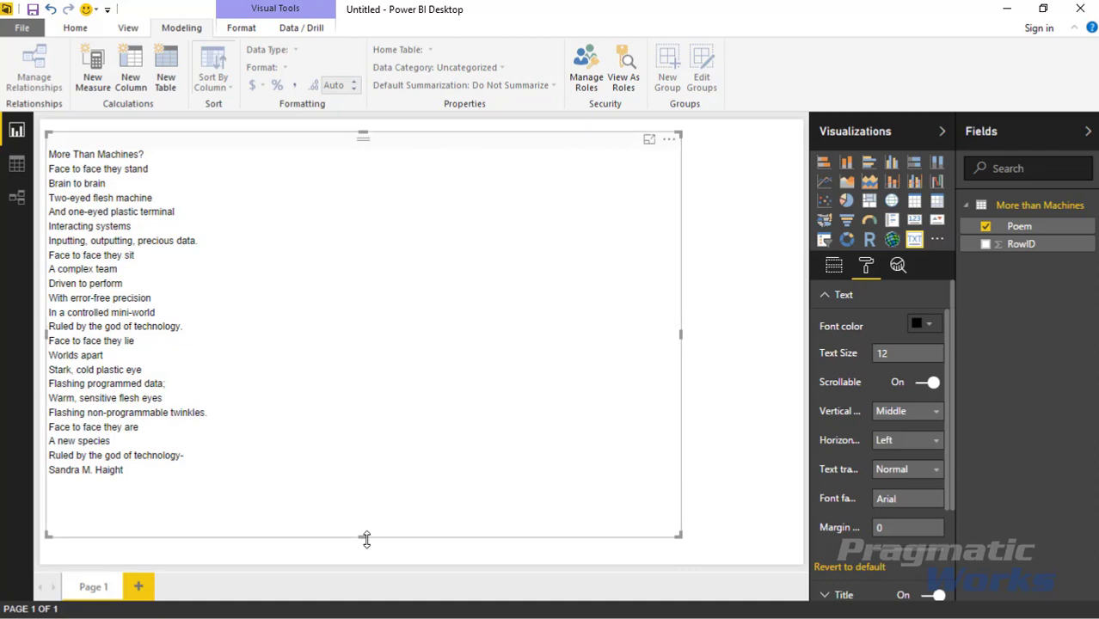
{"action": "left_click", "coordinate": [910, 440]}
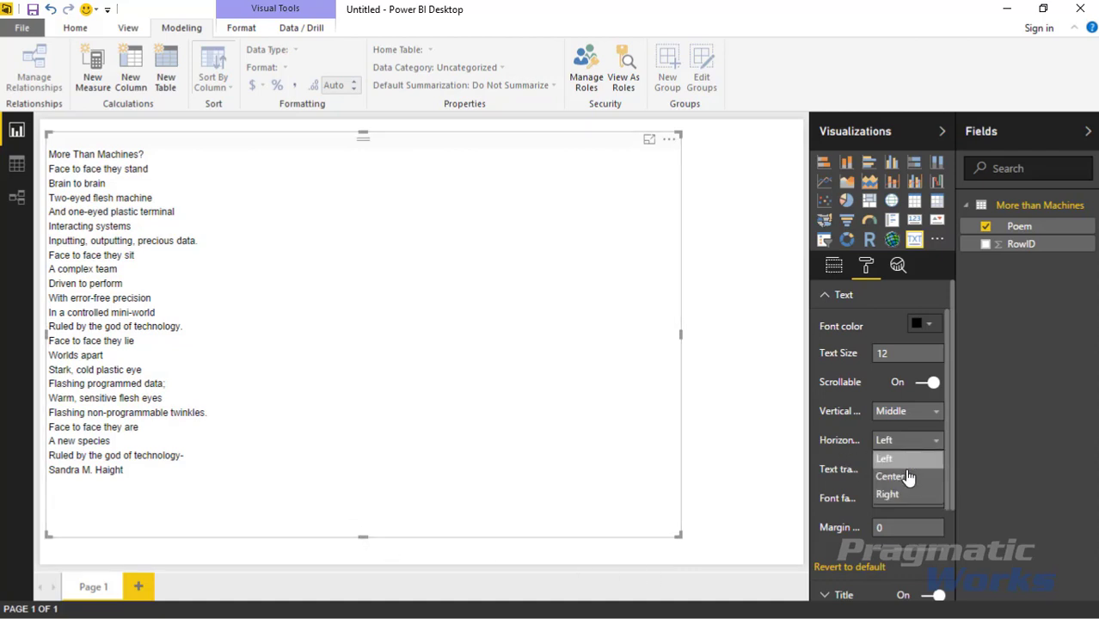
{"action": "left_click", "coordinate": [891, 476]}
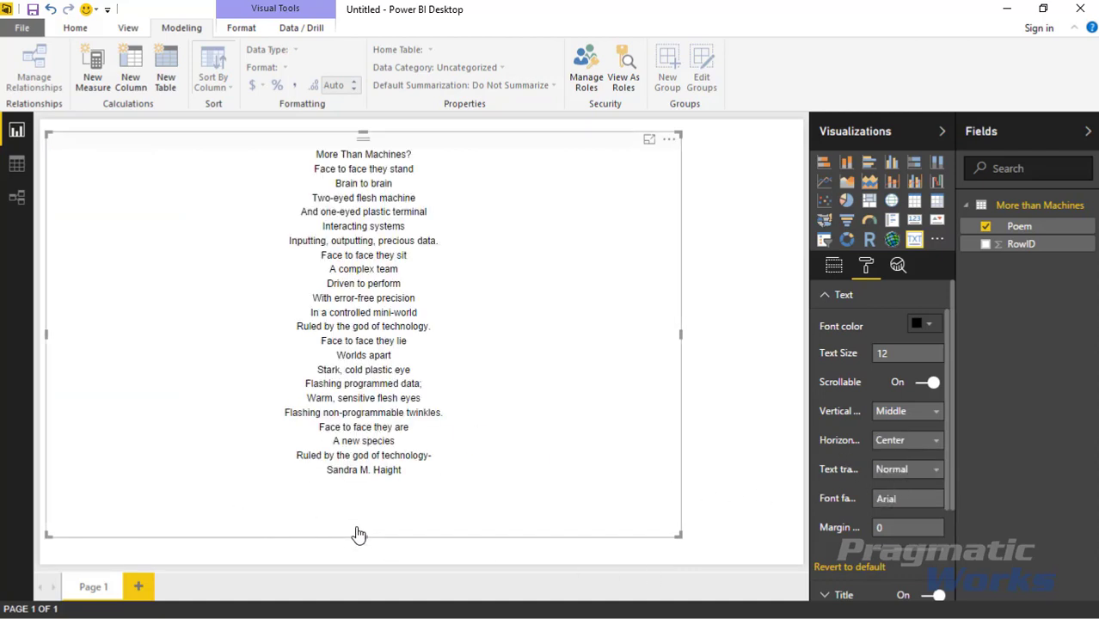
{"action": "left_click_drag", "start_coordinate": [359, 535], "coordinate": [359, 506]}
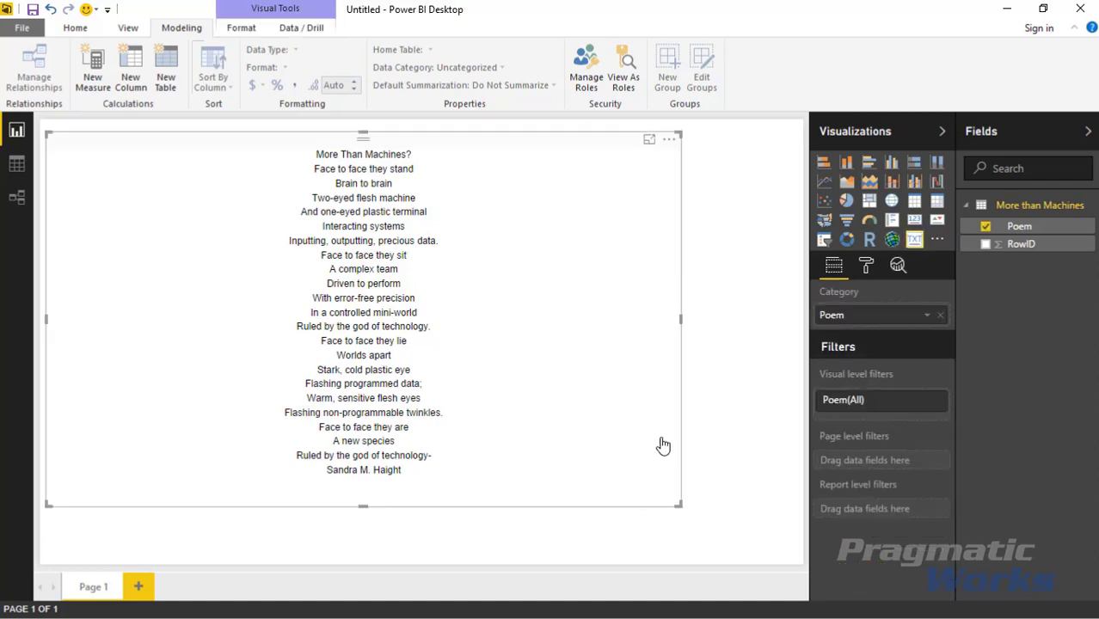
{"action": "left_click", "coordinate": [867, 267]}
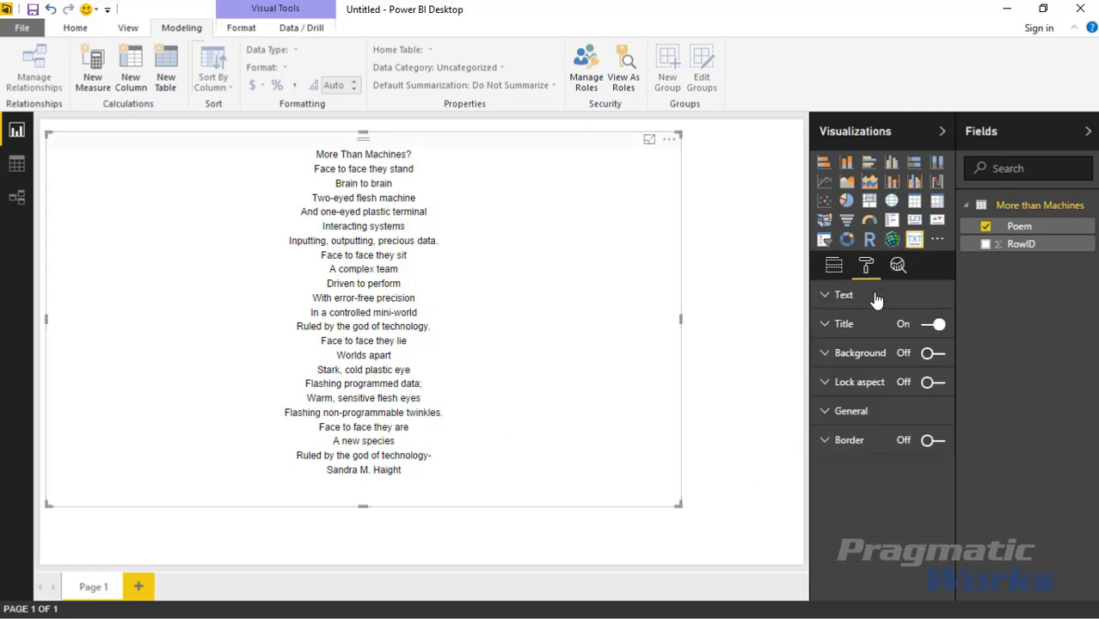
{"action": "left_click", "coordinate": [824, 297]}
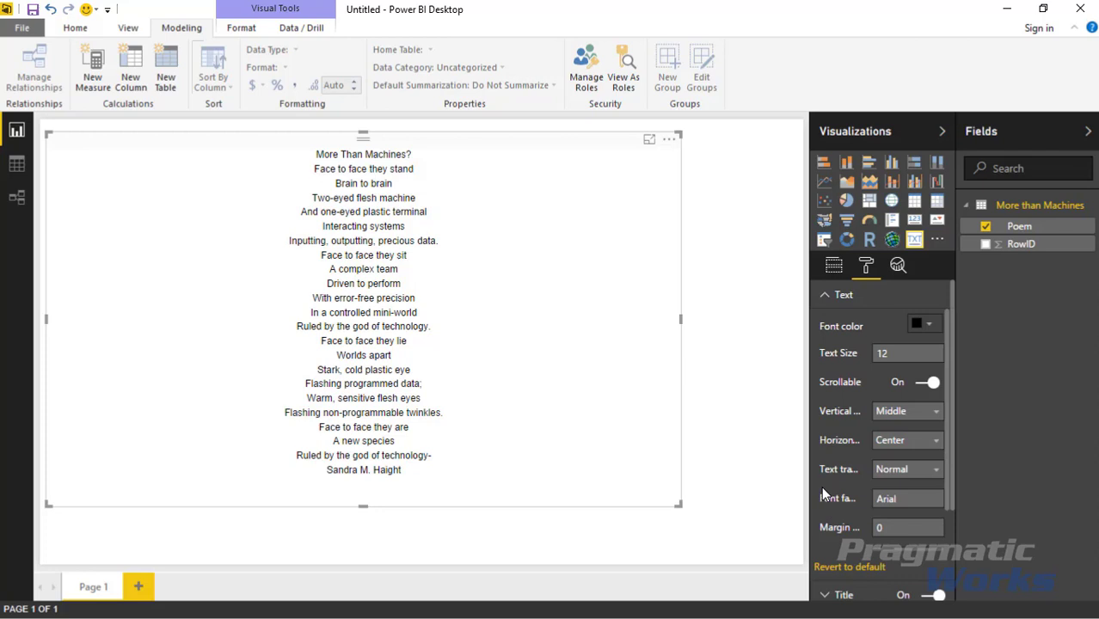
Widen the settings pane and try the Text transform options, ending on Normal.
{"action": "left_click_drag", "start_coordinate": [807, 474], "coordinate": [741, 488]}
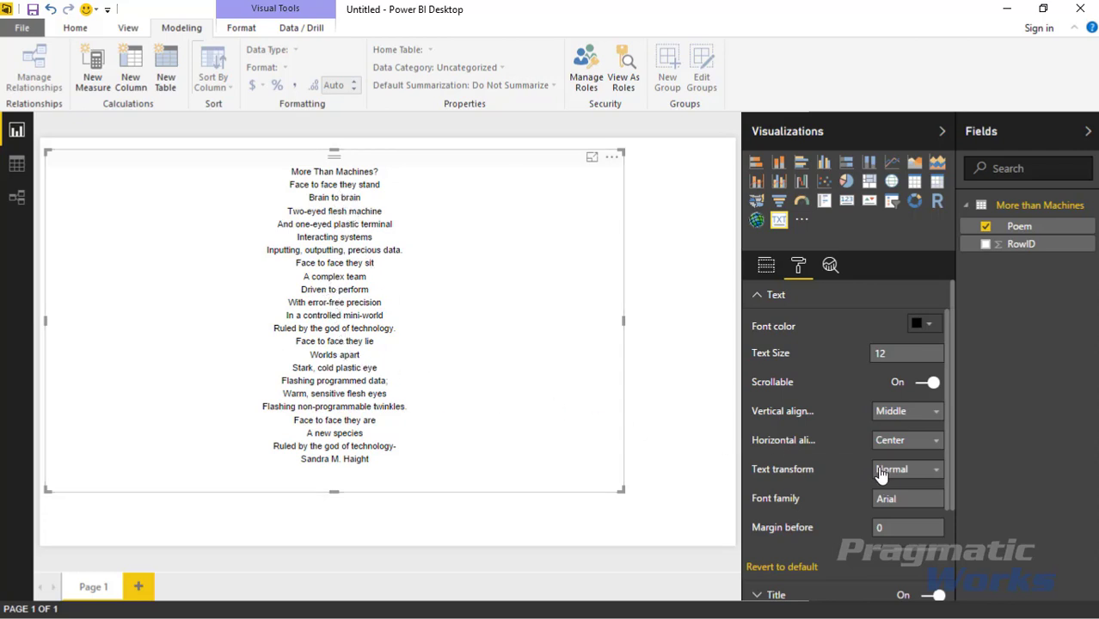
{"action": "left_click", "coordinate": [908, 469]}
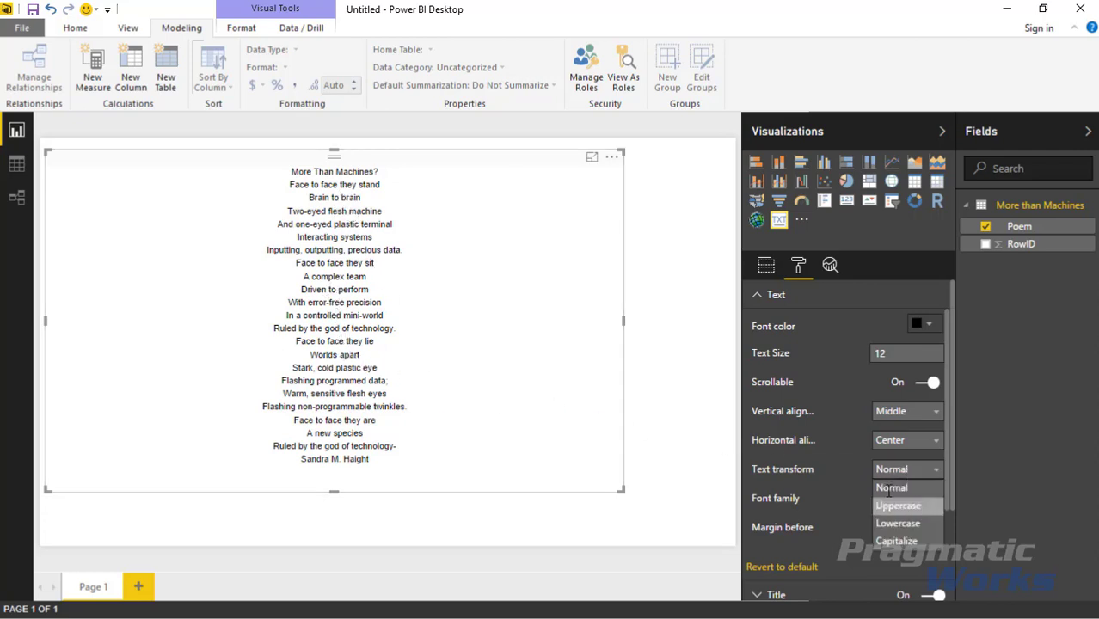
{"action": "left_click", "coordinate": [910, 506]}
{"action": "left_click", "coordinate": [903, 474]}
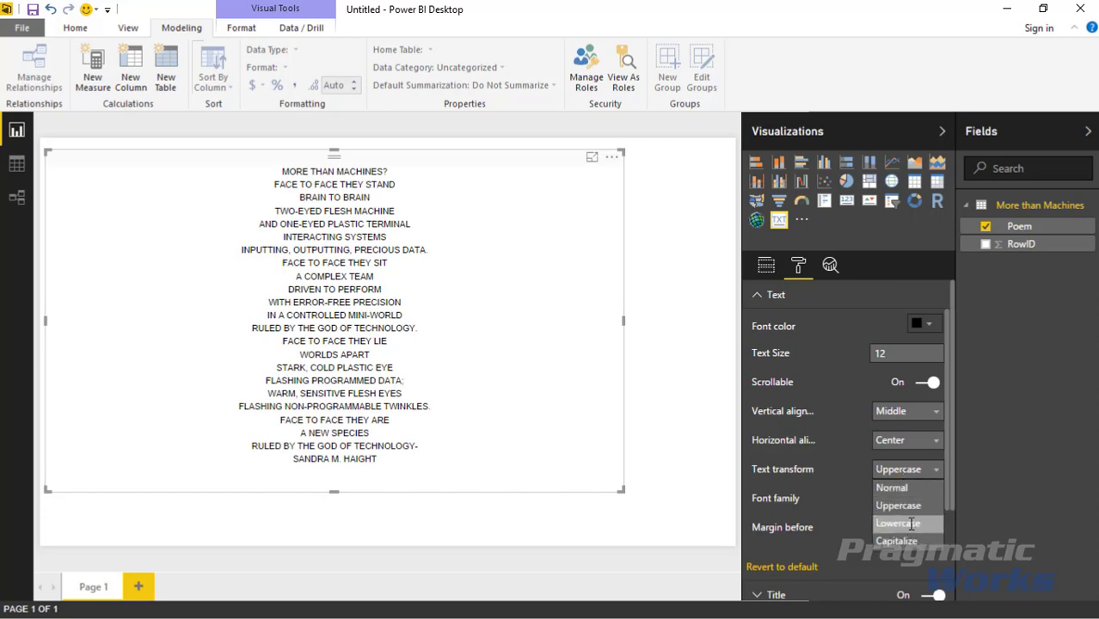
{"action": "left_click", "coordinate": [910, 520]}
{"action": "left_click", "coordinate": [886, 469]}
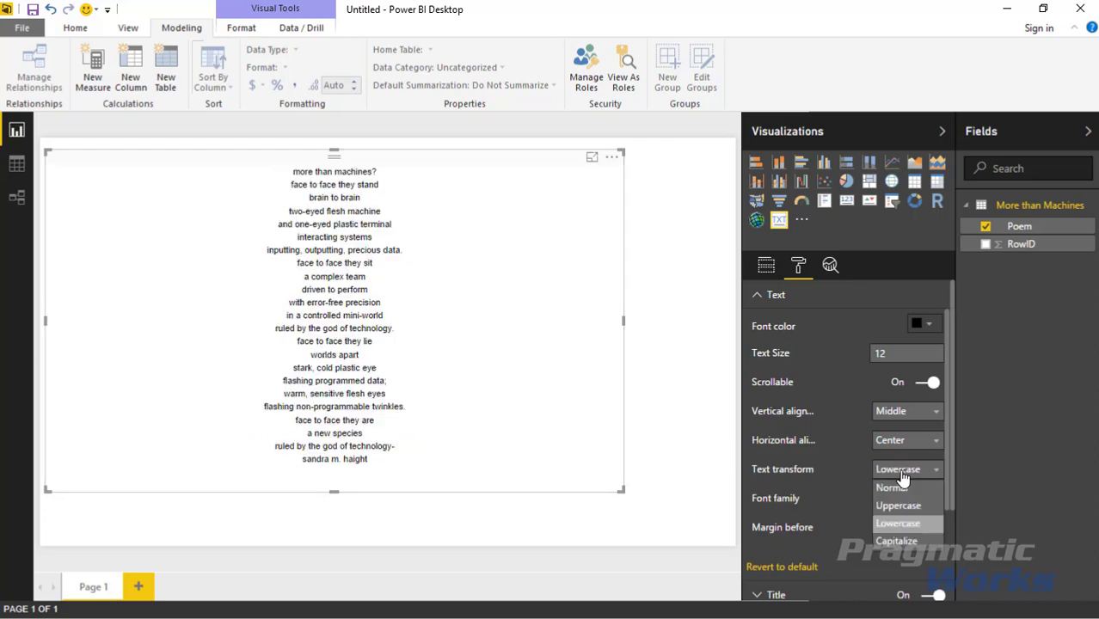
{"action": "left_click", "coordinate": [903, 539]}
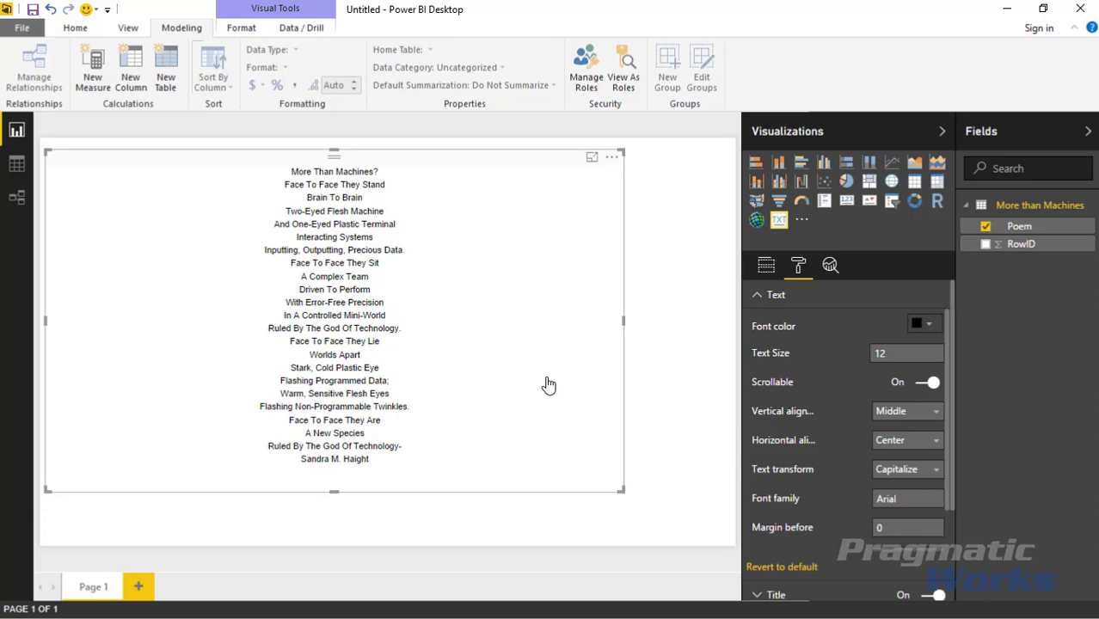
{"action": "left_click", "coordinate": [927, 471]}
{"action": "left_click", "coordinate": [894, 488]}
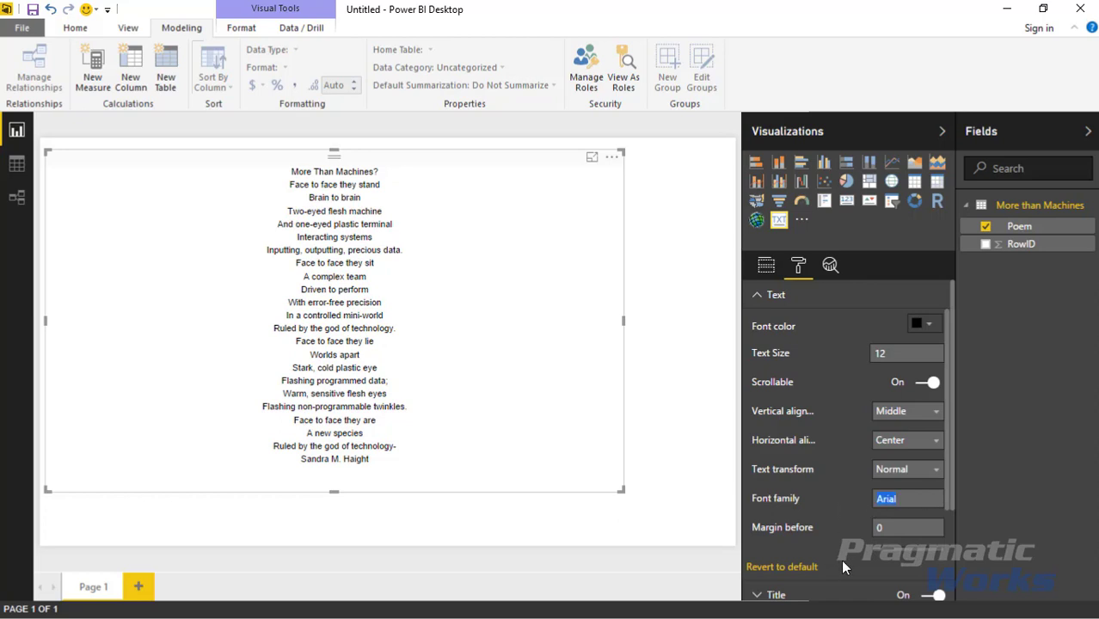
Try Times New Roman as the font family, then set it back to Arial.
{"action": "type", "text": "Times New R"}
{"action": "type", "text": "oman"}
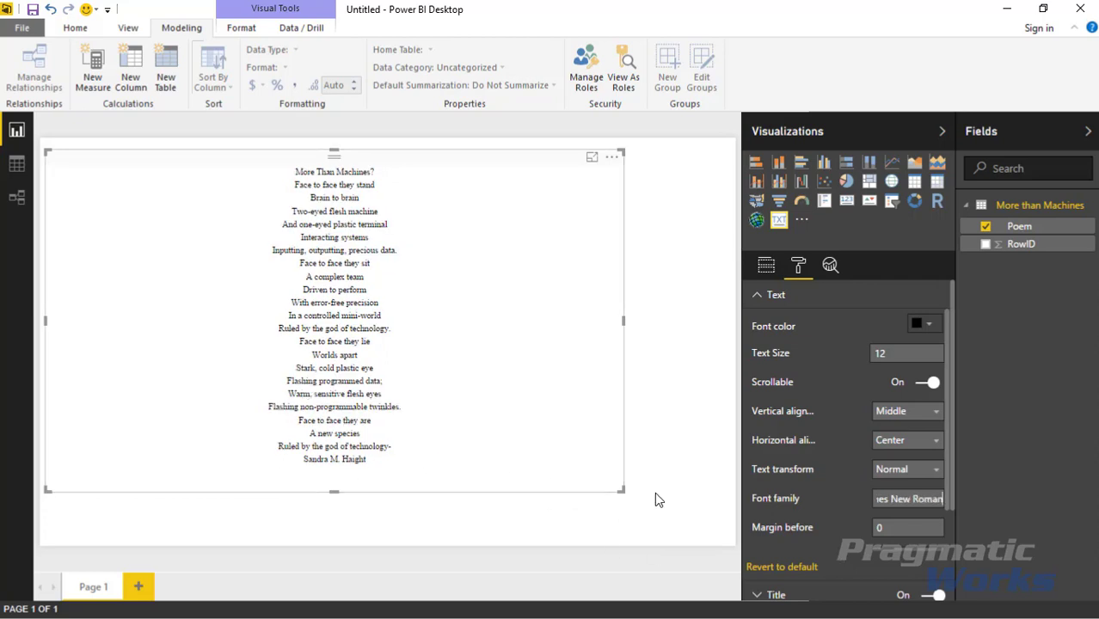
{"action": "key", "text": "Return"}
{"action": "type", "text": "Arial"}
{"action": "scroll", "coordinate": [900, 524], "scroll_direction": "down", "scroll_amount": 1}
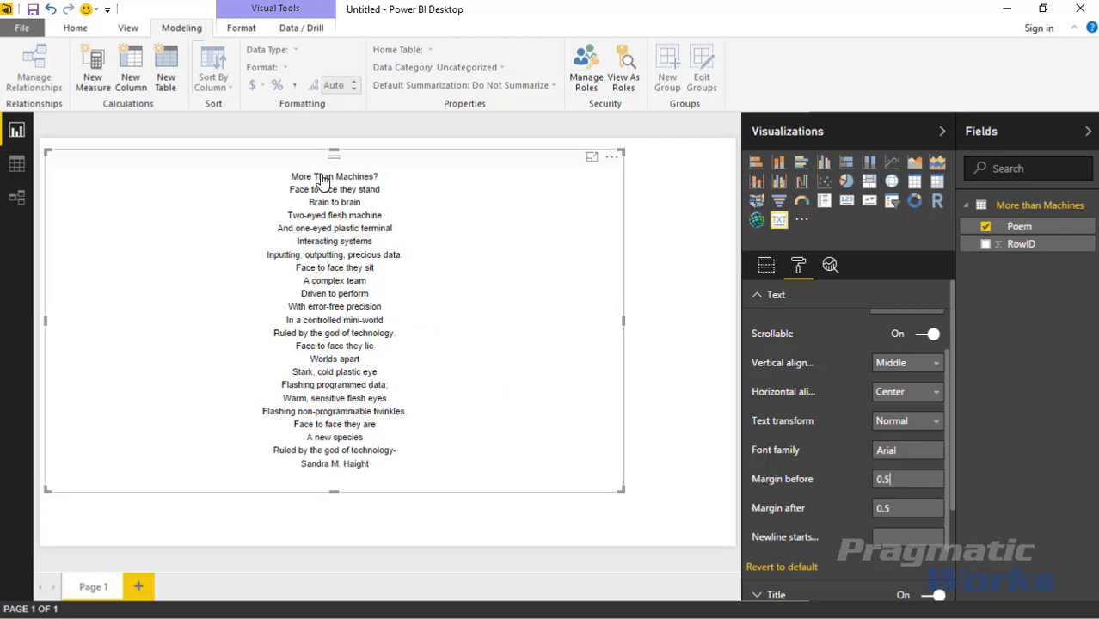
{"action": "left_click", "coordinate": [900, 510]}
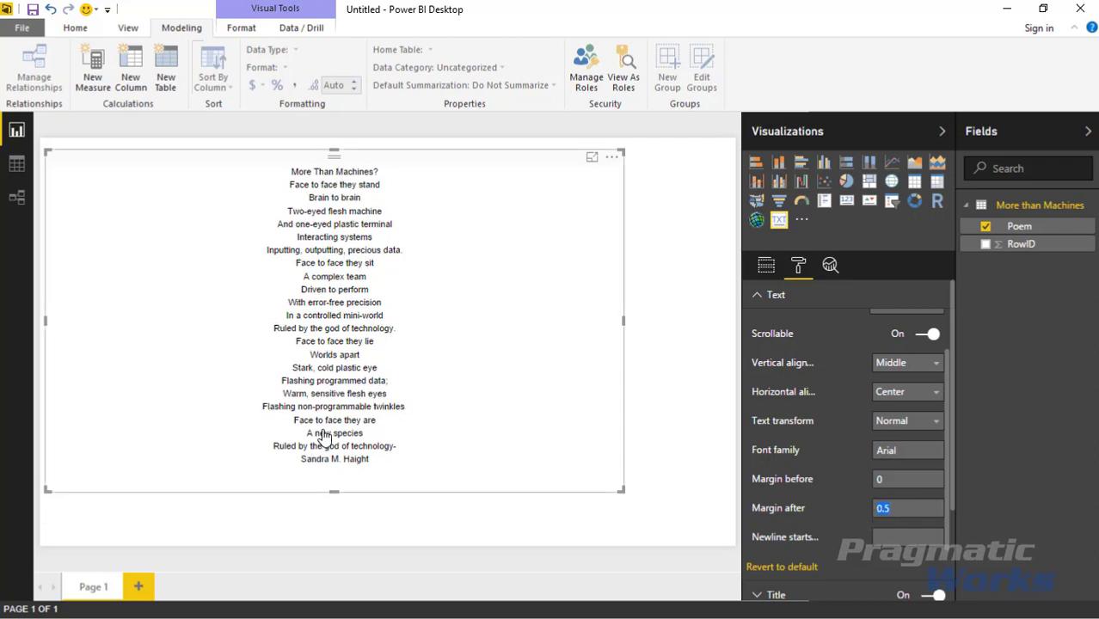
{"action": "type", "text": "1"}
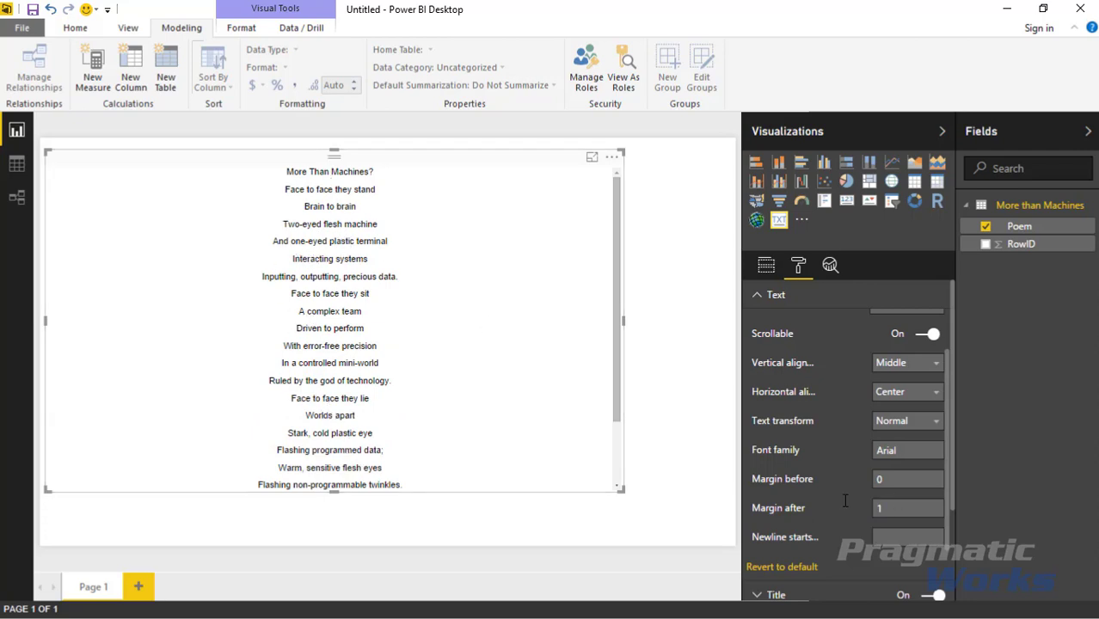
{"action": "type", "text": ".5"}
{"action": "key", "text": "Tab"}
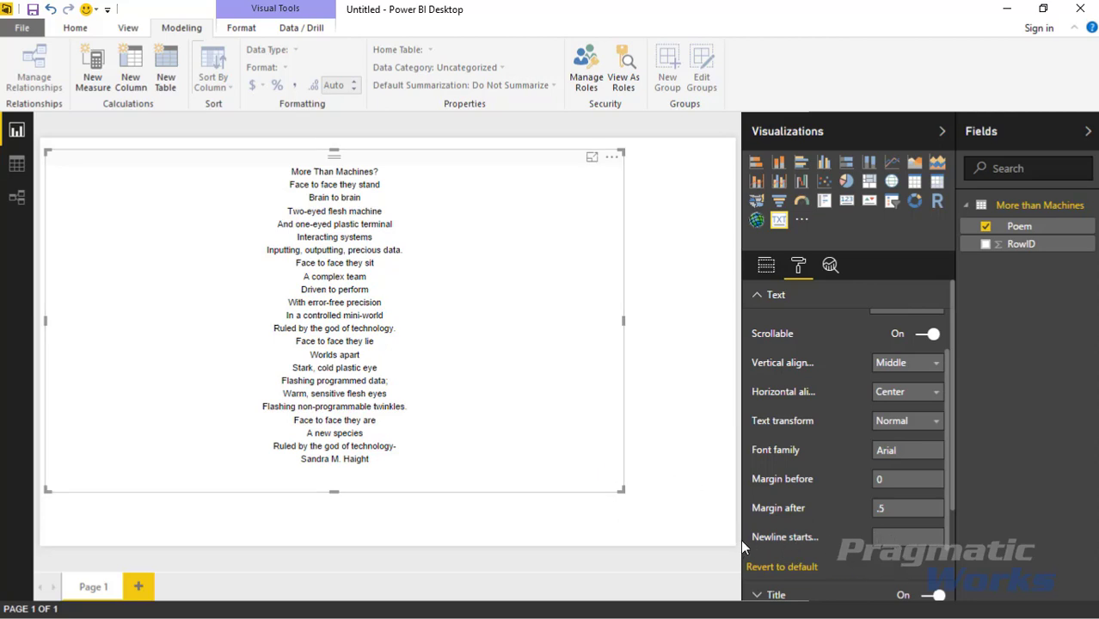
Widen the Visualizations pane further so 'Newline starts with' reads in full, and edit its value.
{"action": "left_click_drag", "start_coordinate": [742, 540], "coordinate": [695, 548]}
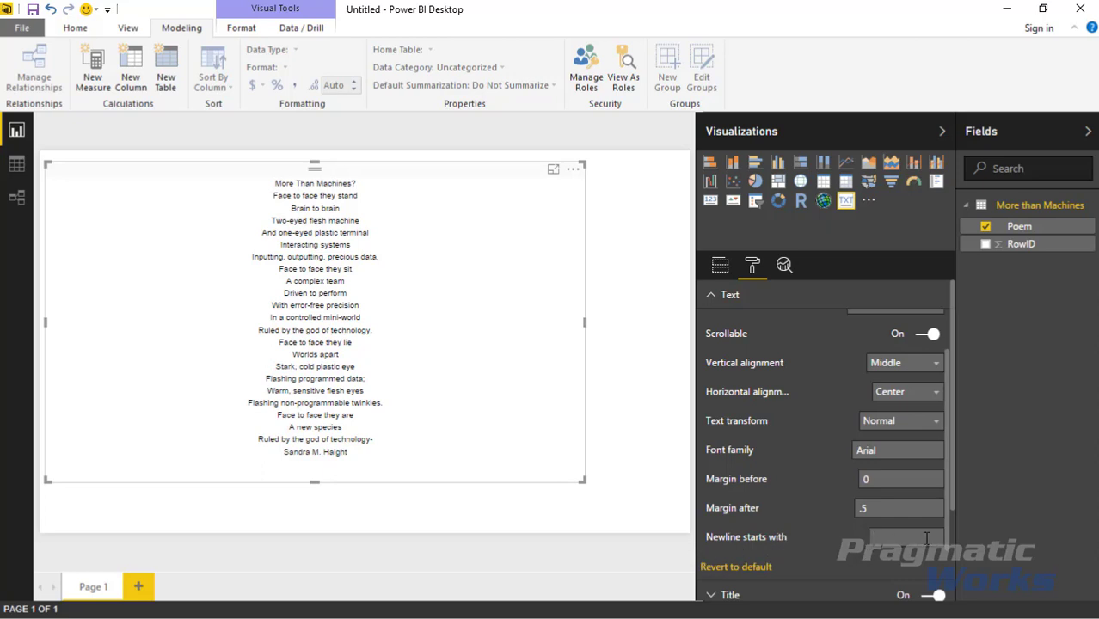
{"action": "type", "text": "."}
Collapse the Text section and show the visual's Fields, with Poem as Category.
{"action": "scroll", "coordinate": [877, 394], "scroll_direction": "up", "scroll_amount": 1}
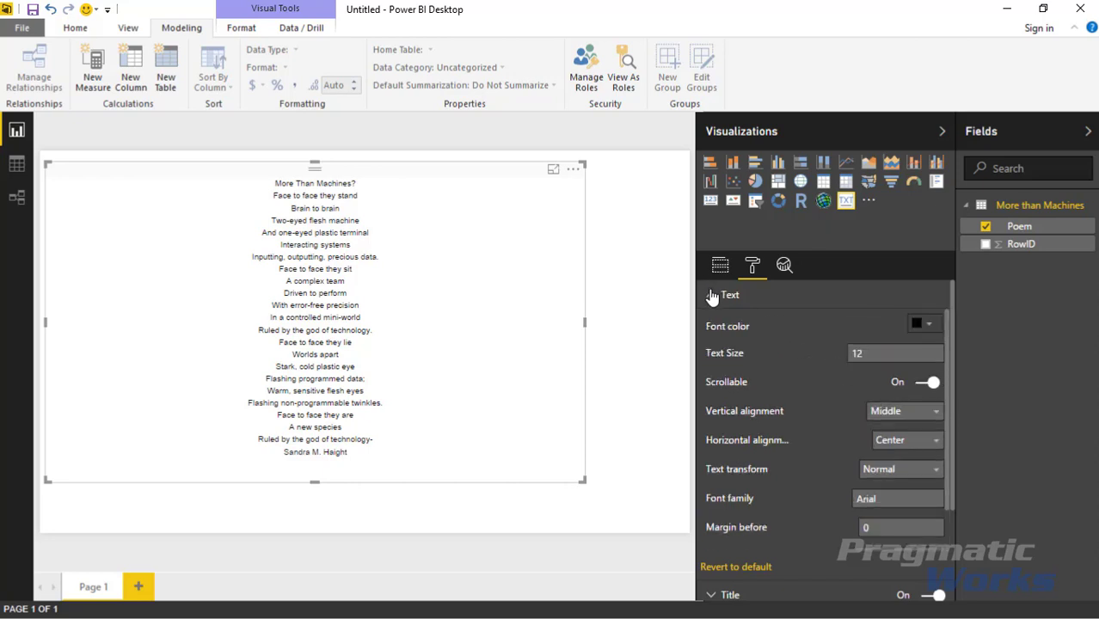
{"action": "left_click", "coordinate": [711, 295]}
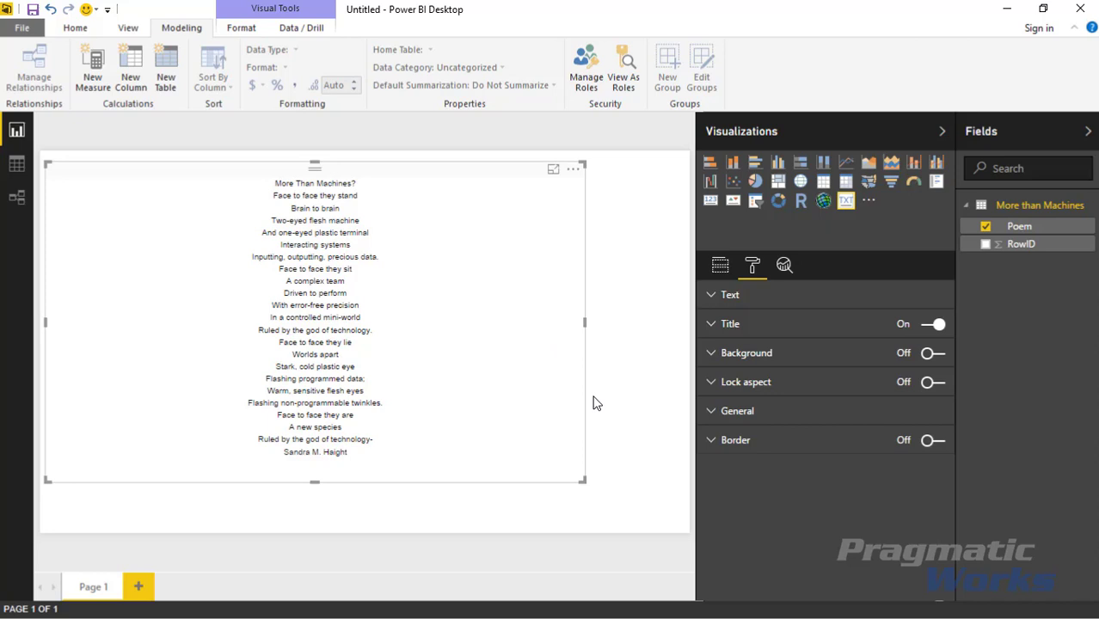
{"action": "left_click", "coordinate": [720, 271]}
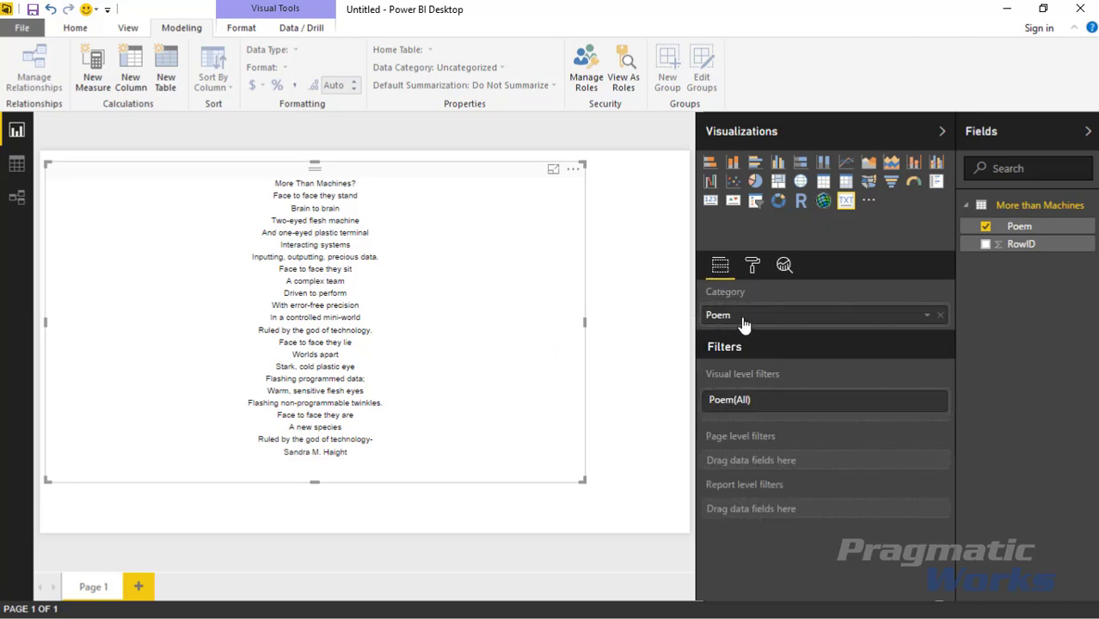